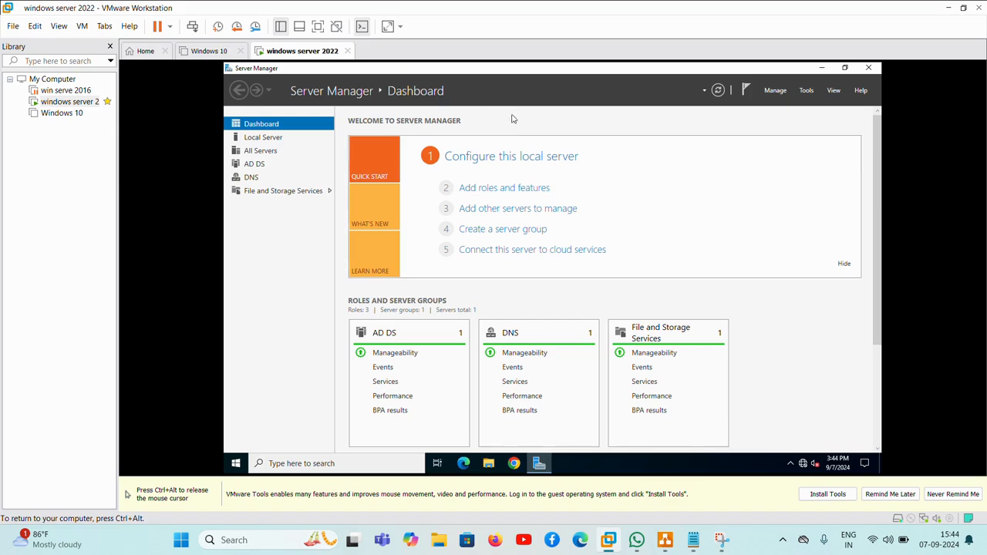
Start adding roles and features, choosing Remote Desktop Services installation as the installation type
left_click(505, 188)
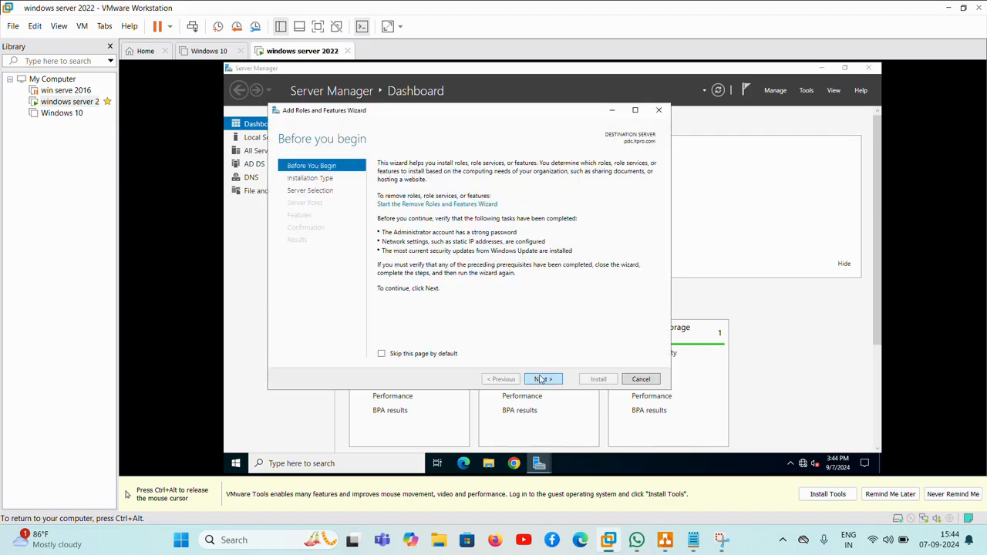
left_click(542, 379)
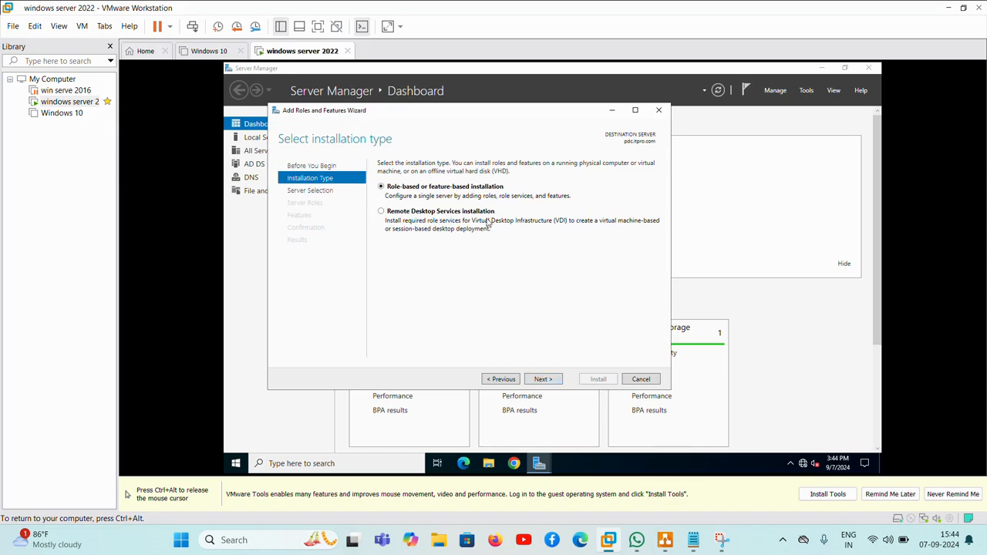
left_click(381, 213)
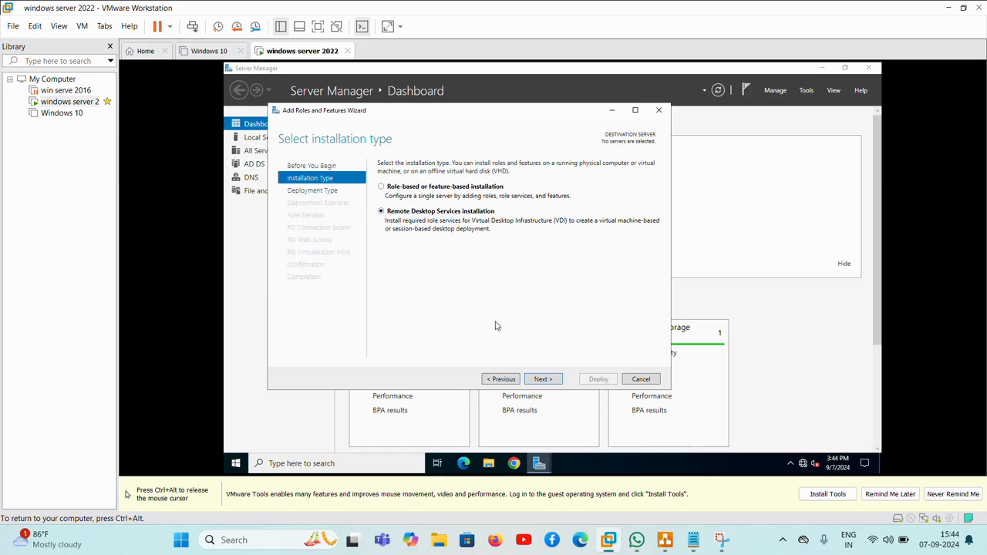
left_click(544, 379)
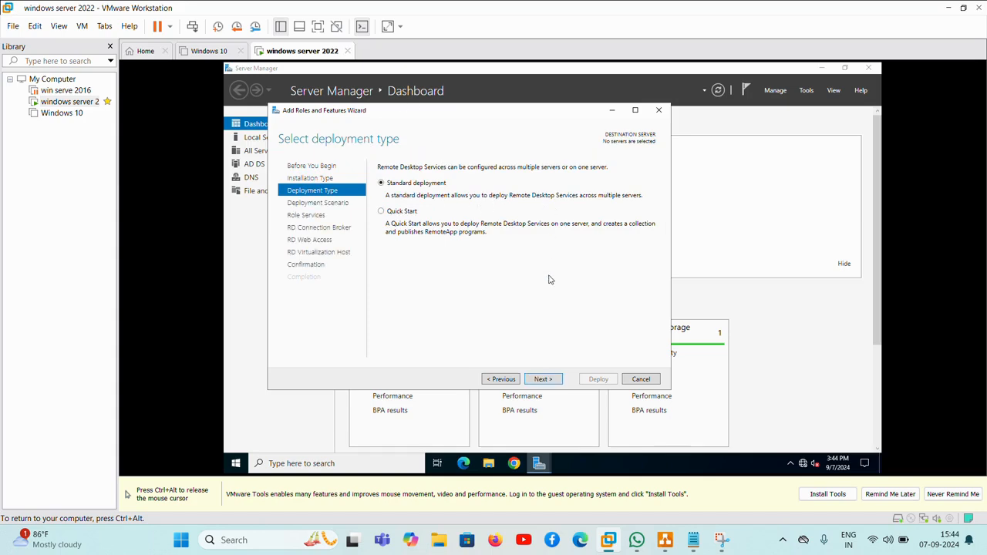
Keep the standard deployment type, choose the session-based desktop deployment scenario and accept the listed role services
left_click(542, 379)
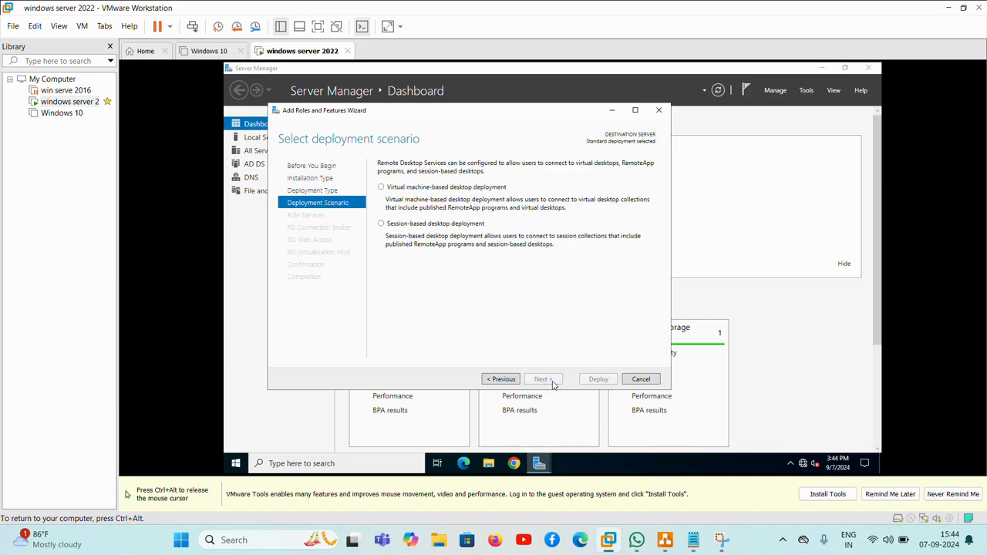
left_click(382, 224)
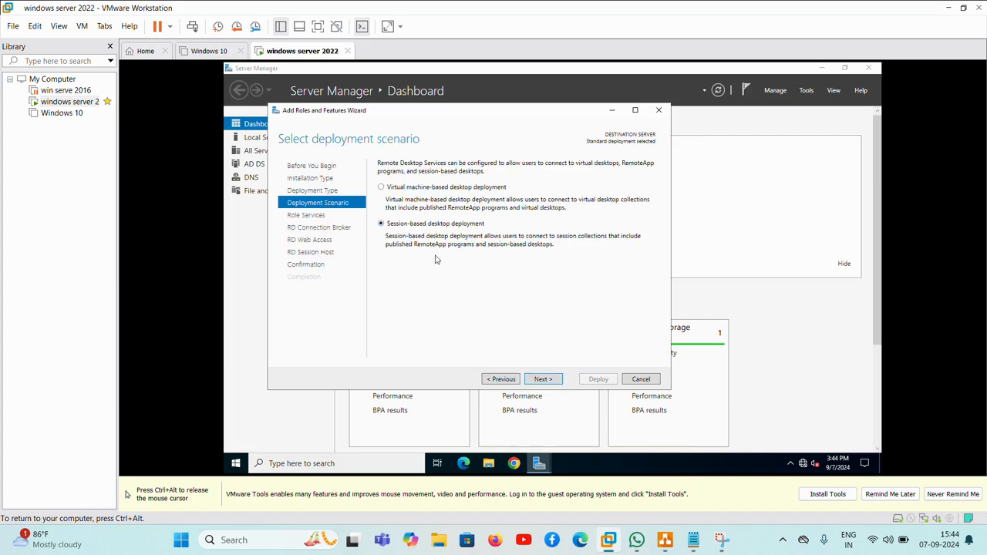
left_click(543, 379)
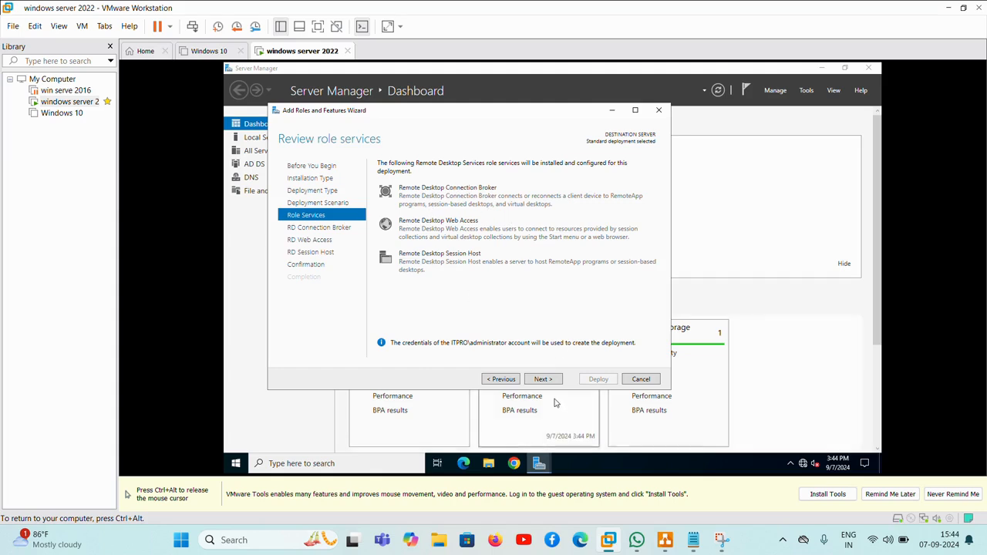
left_click(543, 378)
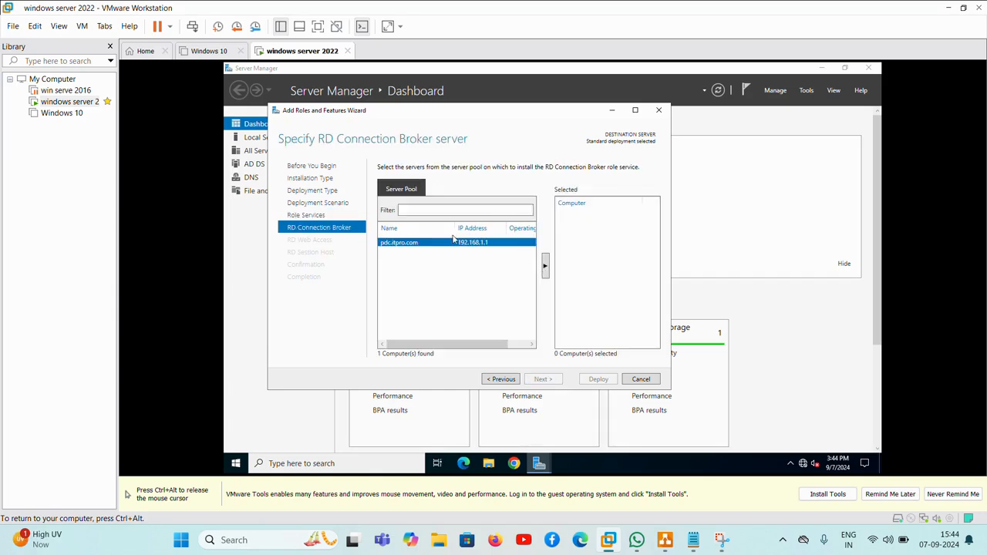
Assign pdc.itpro.com as the RD Connection Broker server and keep RD Web Access on that same server
left_click(545, 265)
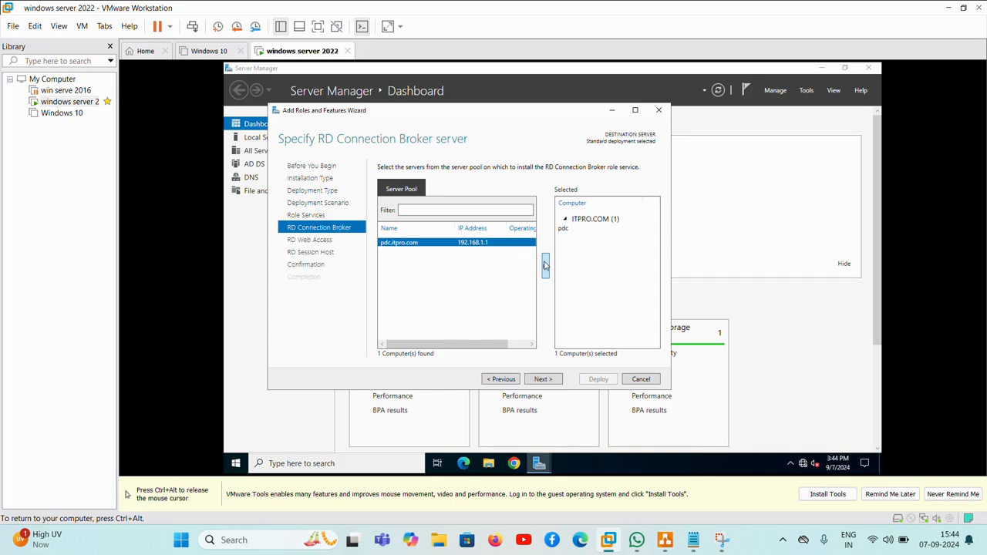
left_click(543, 380)
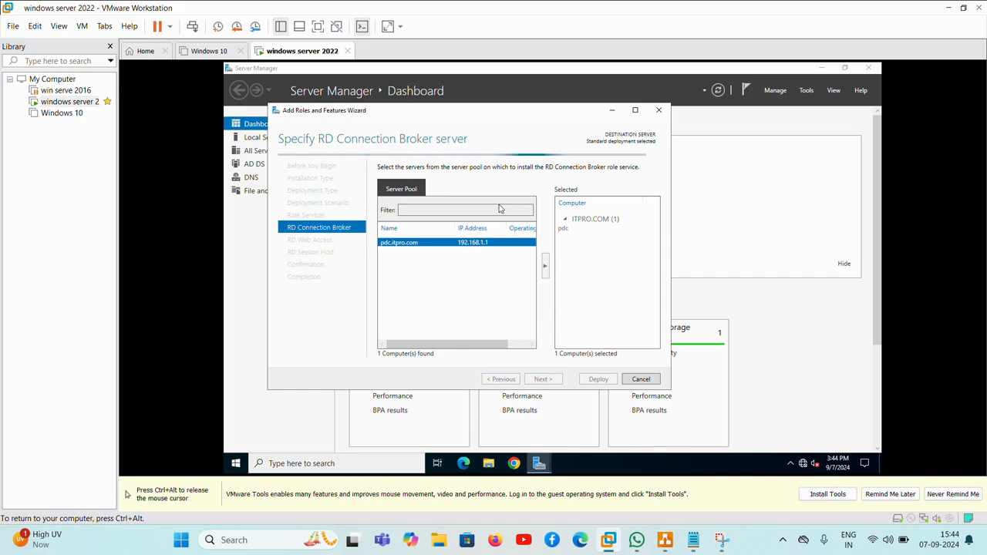
key("ctrl+alt")
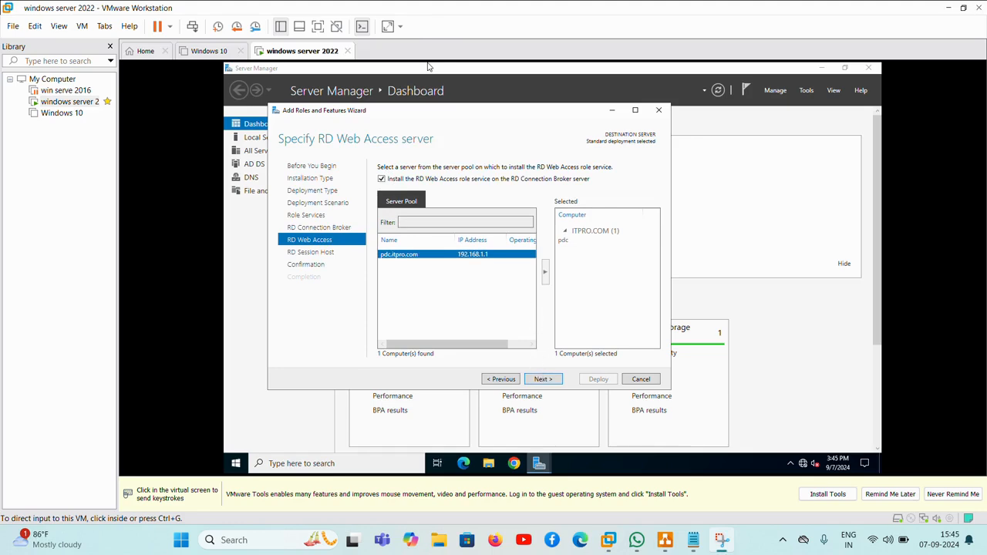
left_click(544, 379)
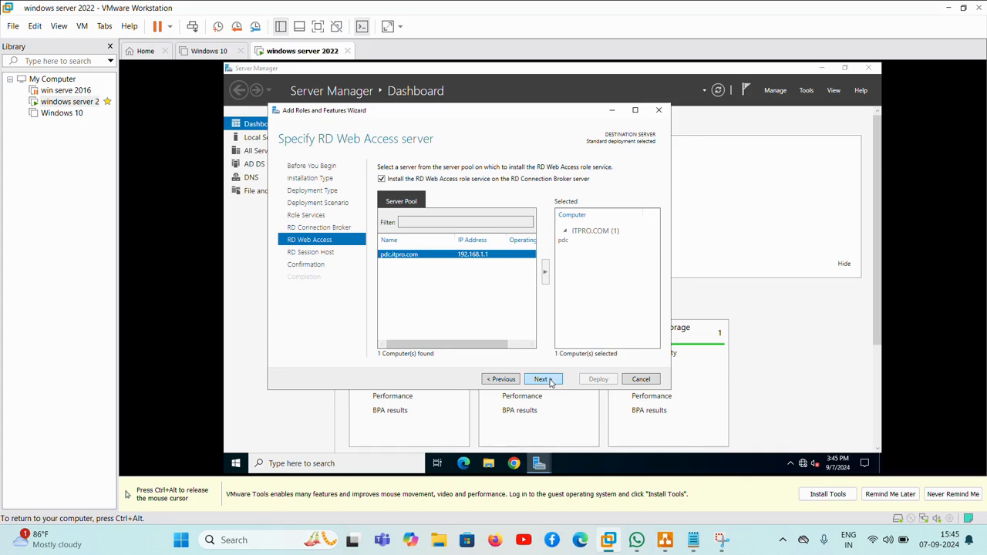
left_click(550, 381)
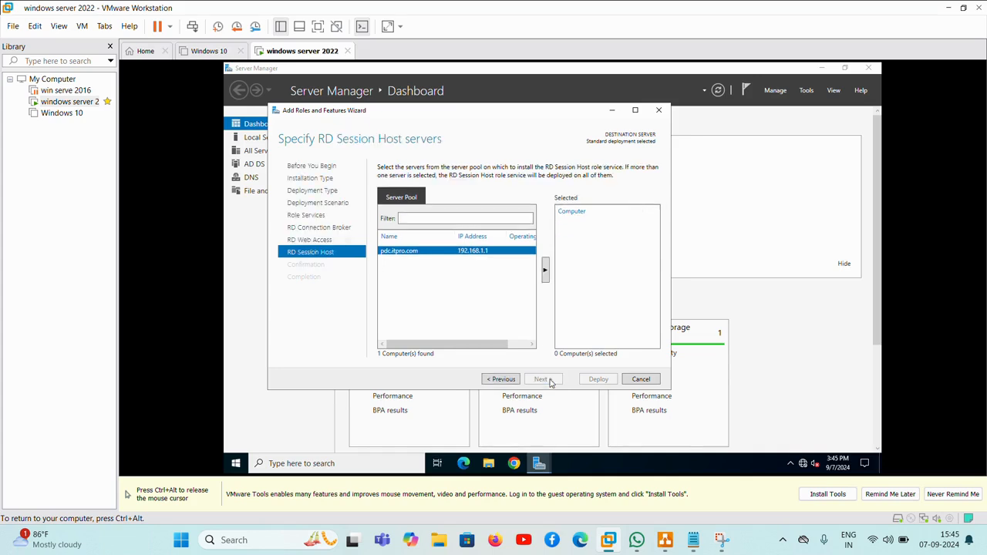
Add pdc.itpro.com as the RD Session Host server and deploy the roles with automatic restart of the destination server enabled
left_click(546, 271)
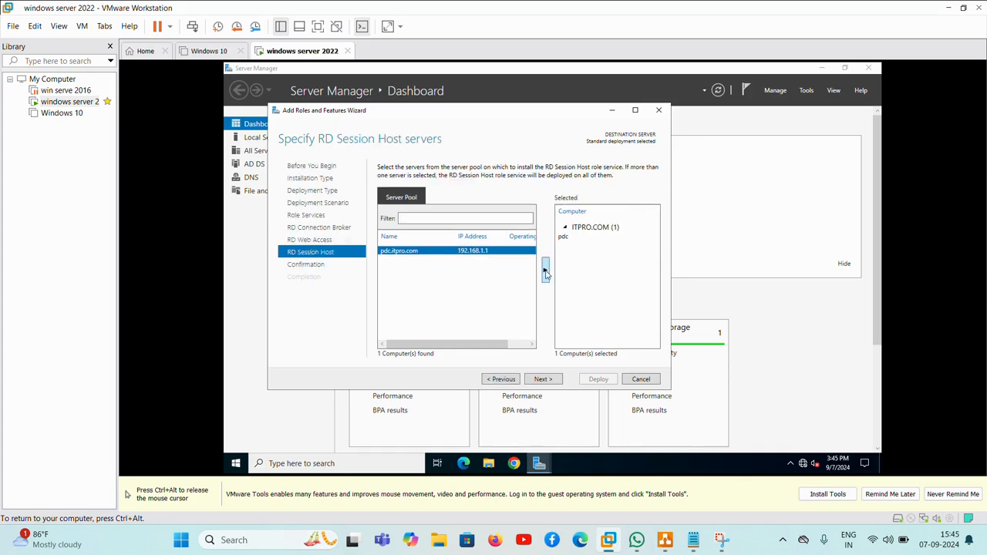
left_click(551, 383)
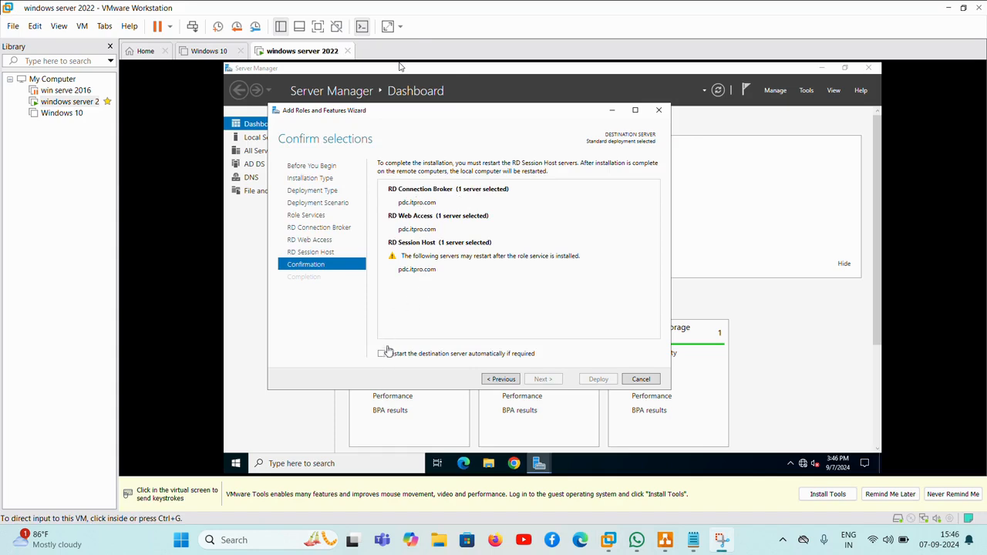
left_click(382, 358)
left_click(382, 354)
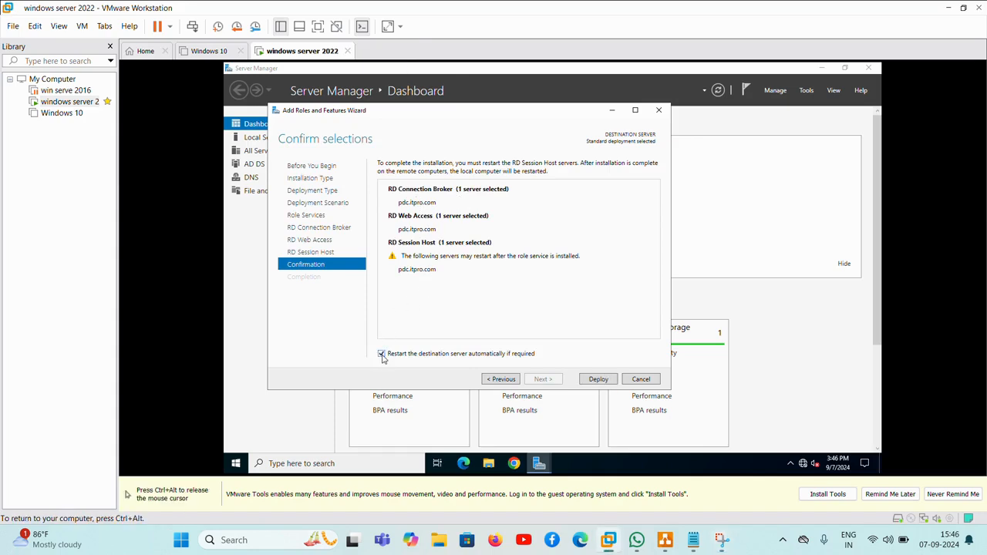
left_click(588, 381)
key("ctrl+alt")
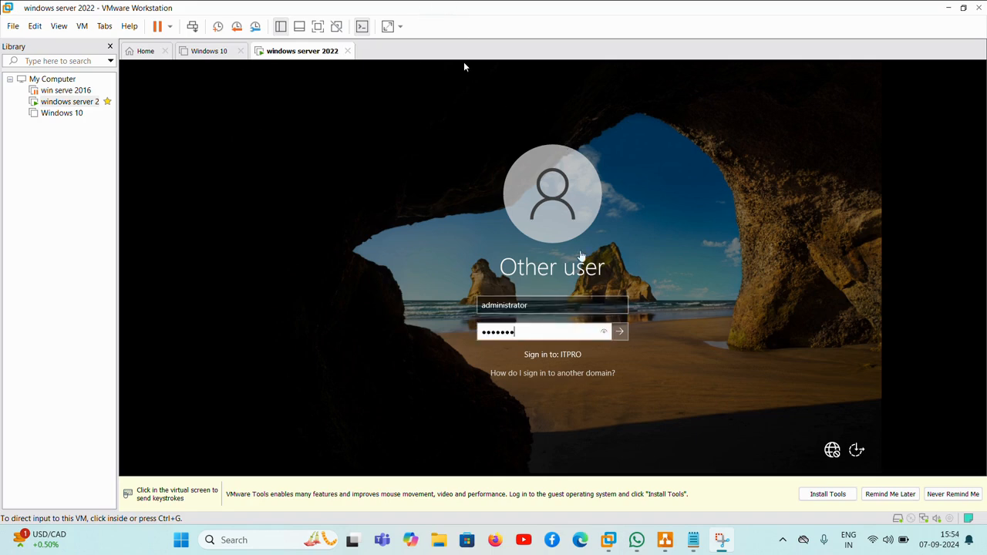
Submit the filled-in administrator sign-in for the ITPRO domain
left_click(624, 335)
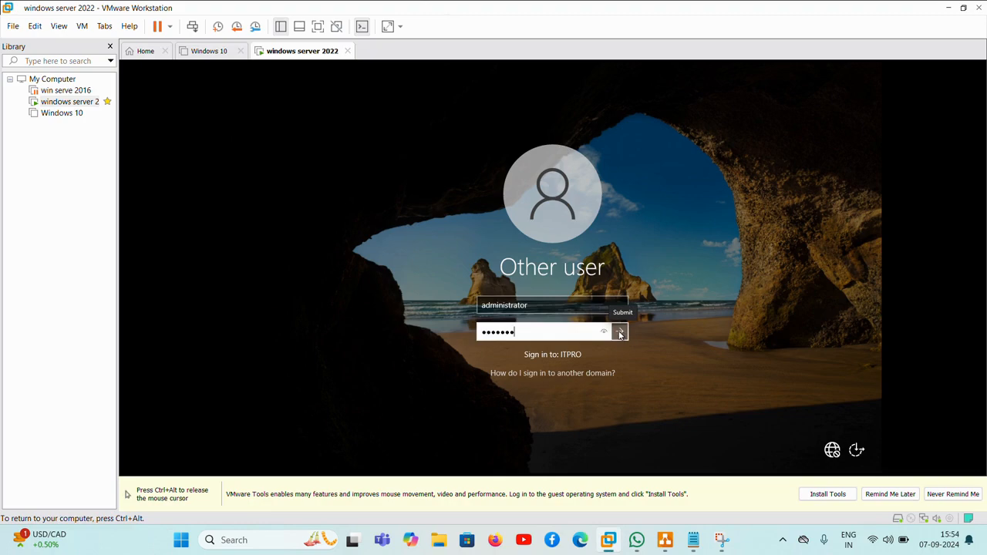
left_click(620, 333)
key("ctrl+alt")
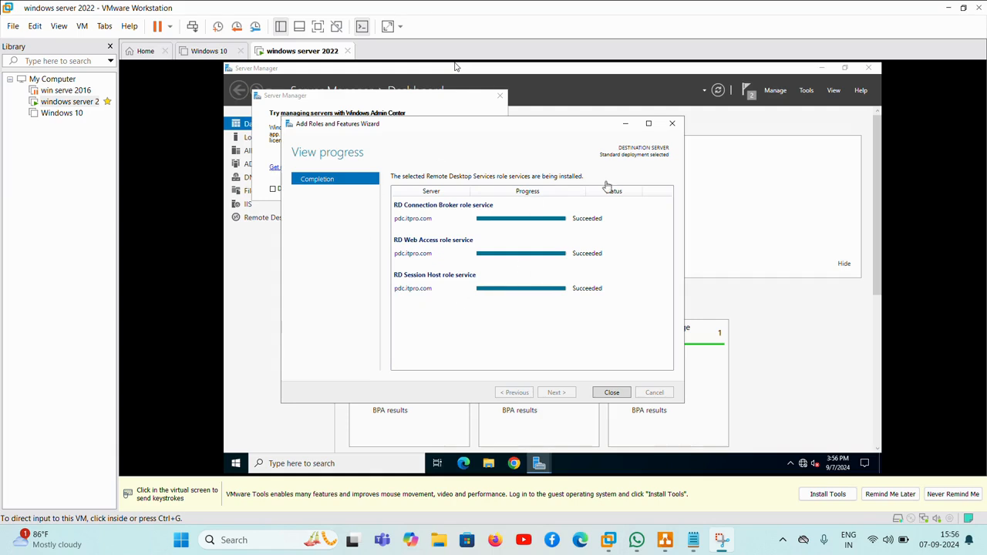
Close the role installation progress wizard and dismiss the Windows Admin Center message
left_click(601, 393)
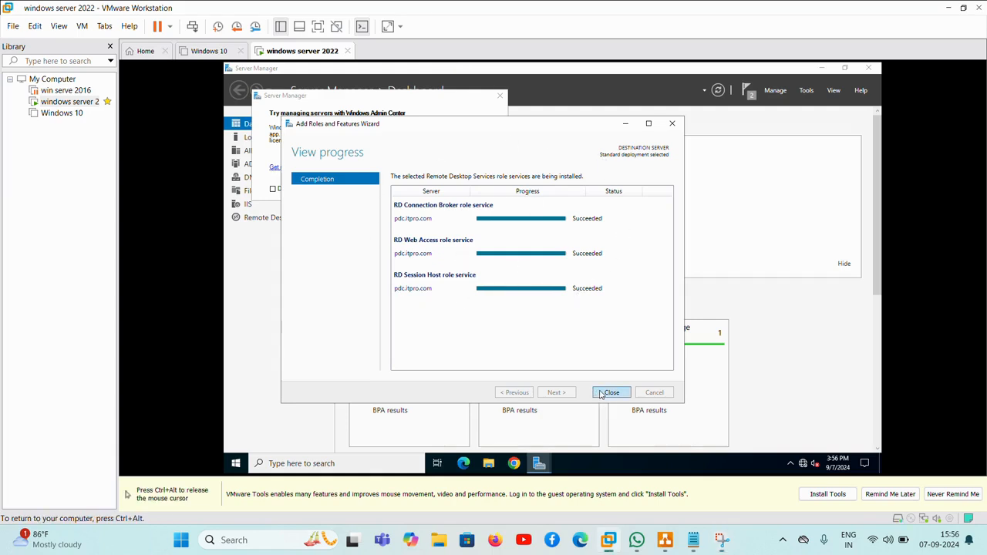
left_click(600, 393)
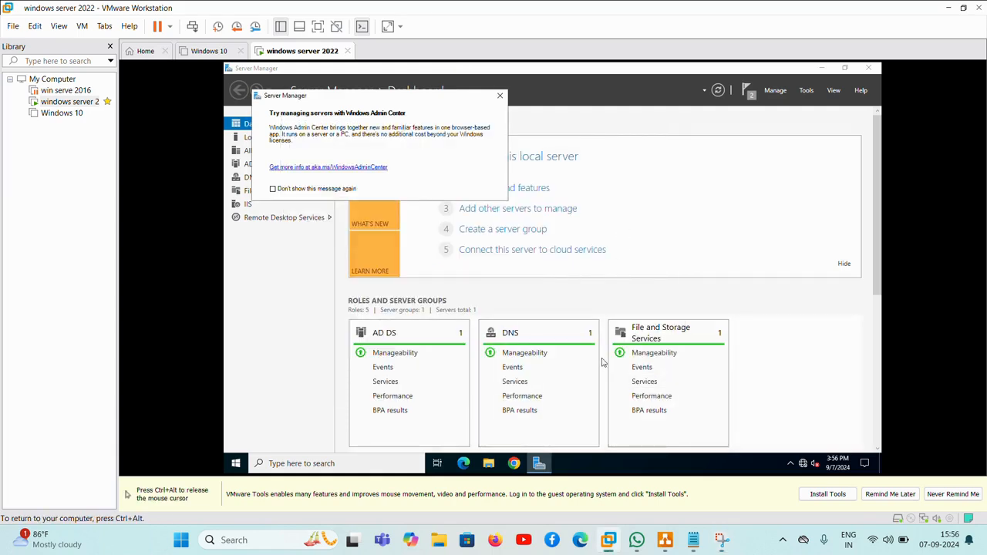
left_click(500, 96)
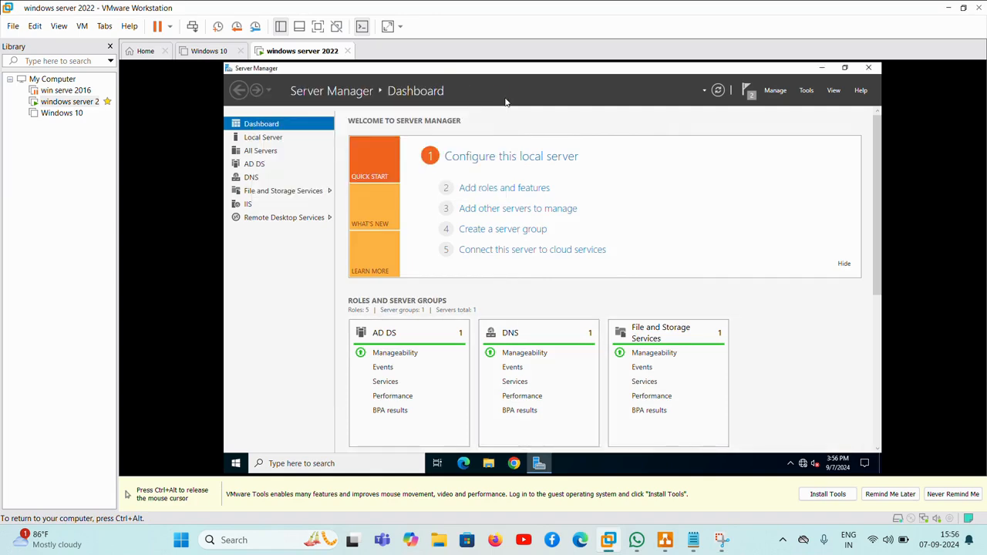
Start a new session collection in the Remote Desktop Services collections and name it "quick session collection"
left_click(284, 217)
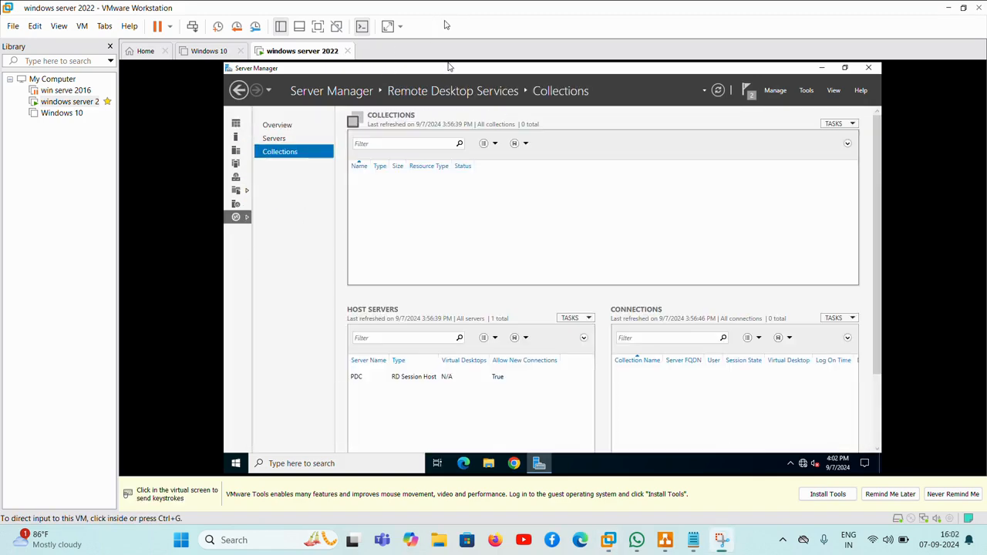
left_click(449, 67)
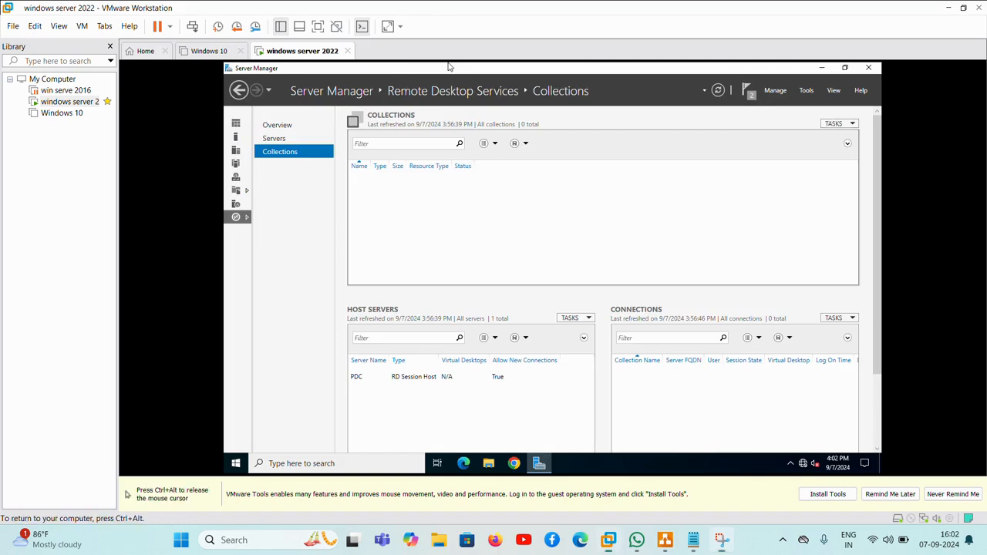
left_click(842, 124)
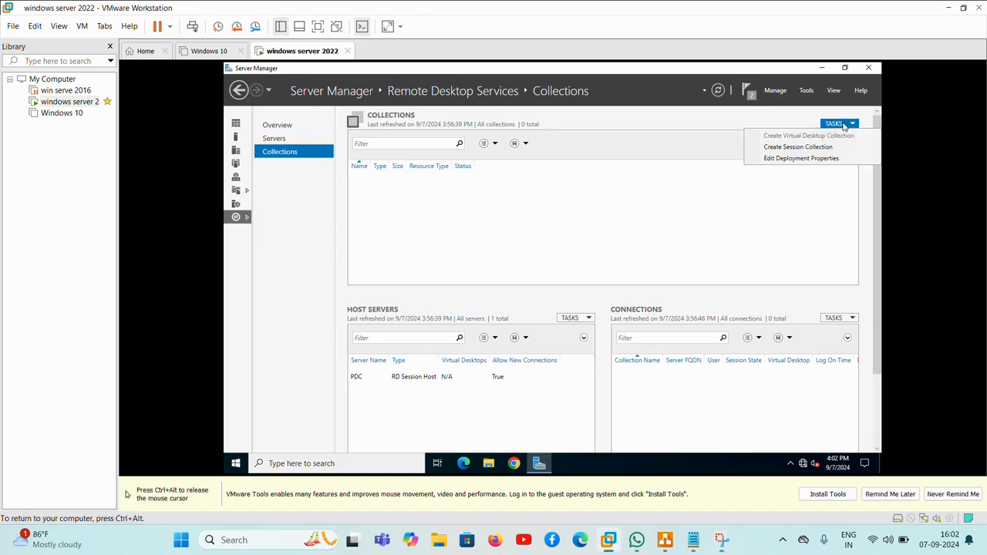
left_click(799, 147)
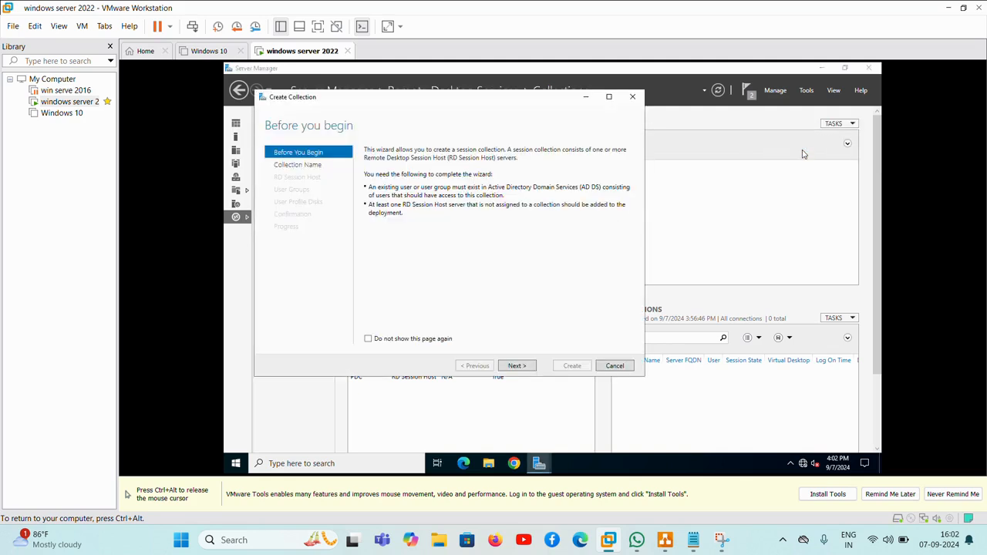
left_click(516, 365)
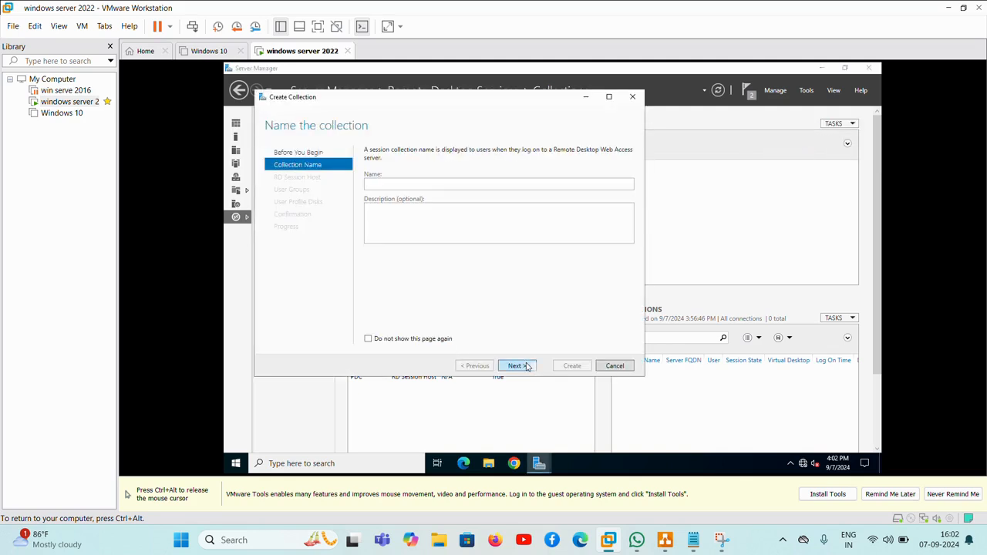
type("collection")
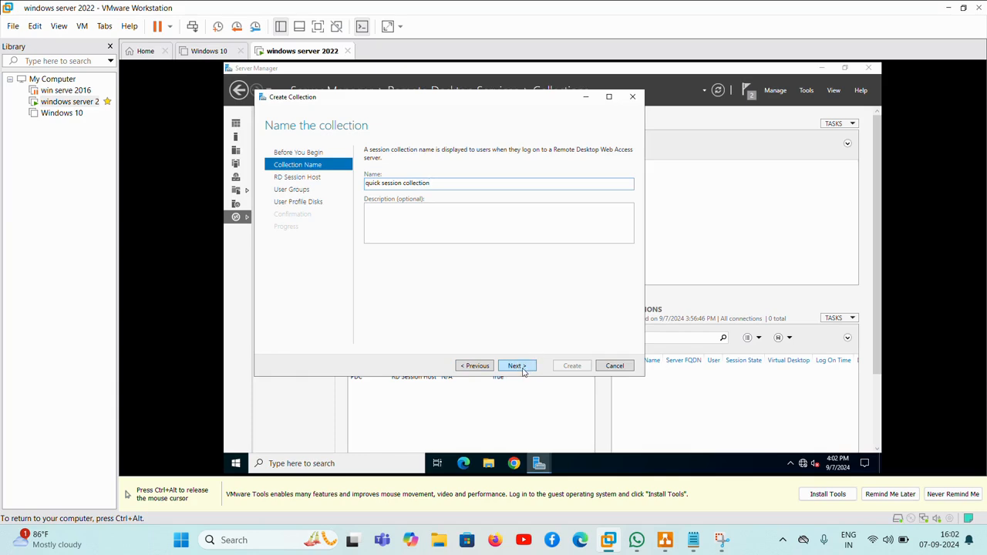
left_click(521, 368)
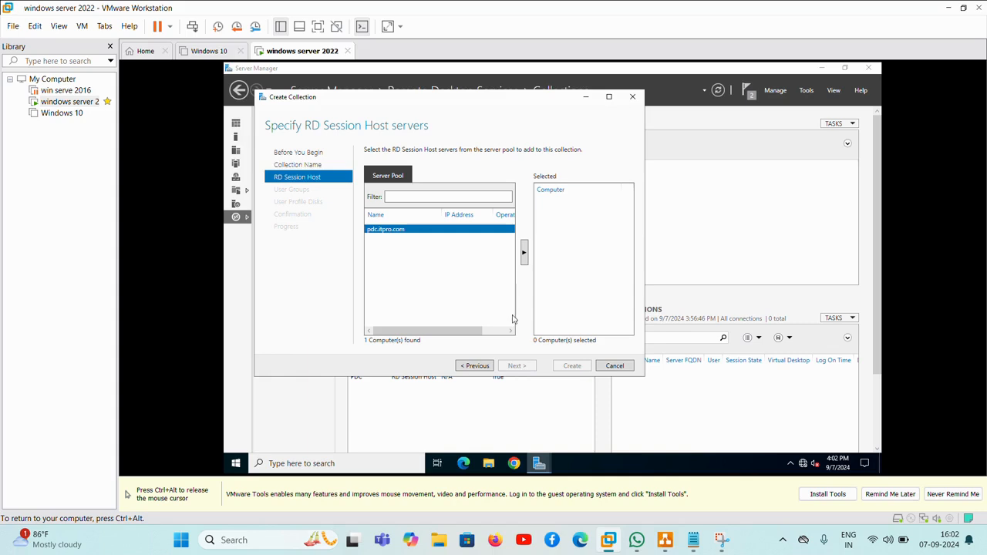
Add pdc.itpro.com as the collection's RD Session Host server and keep ITPRO\Domain Users as its user group
left_click(524, 250)
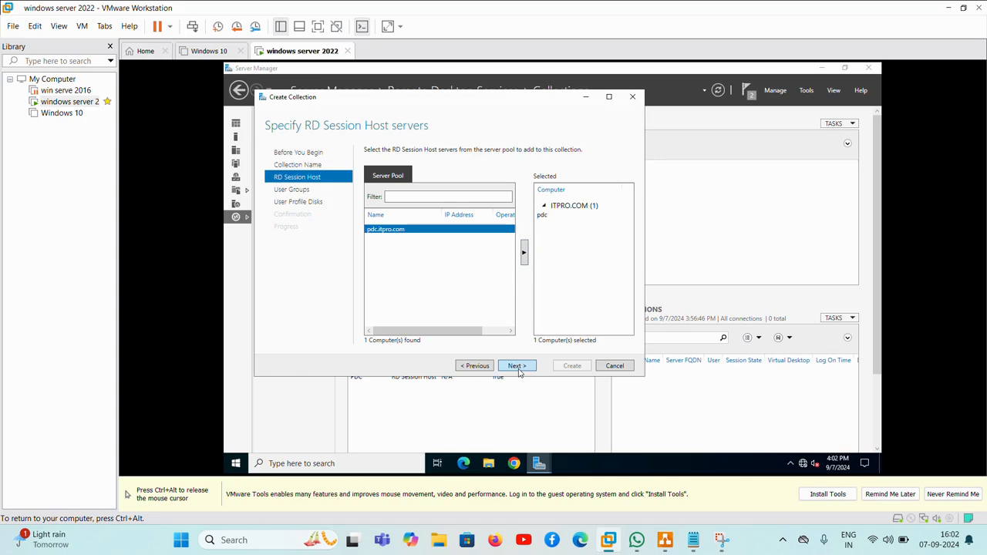
left_click(518, 367)
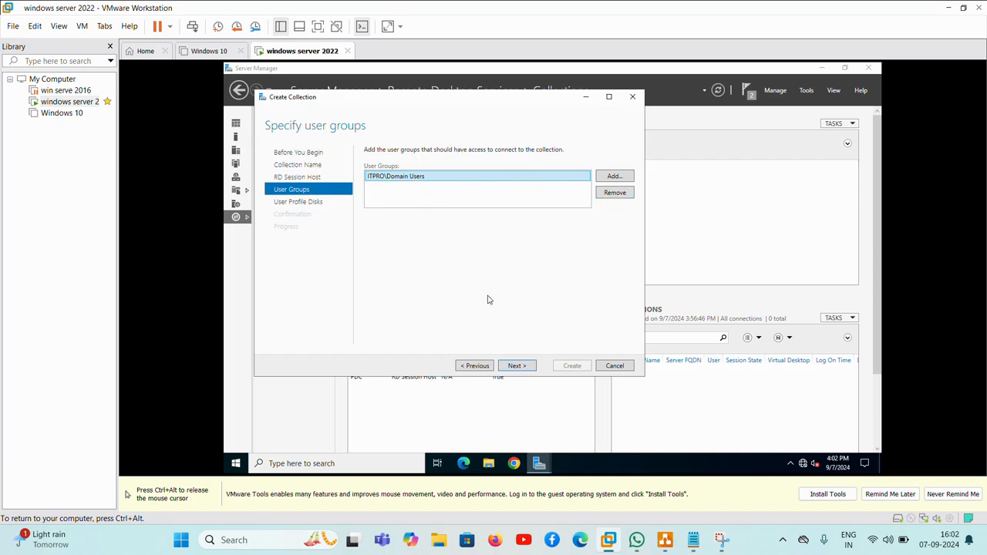
left_click(514, 367)
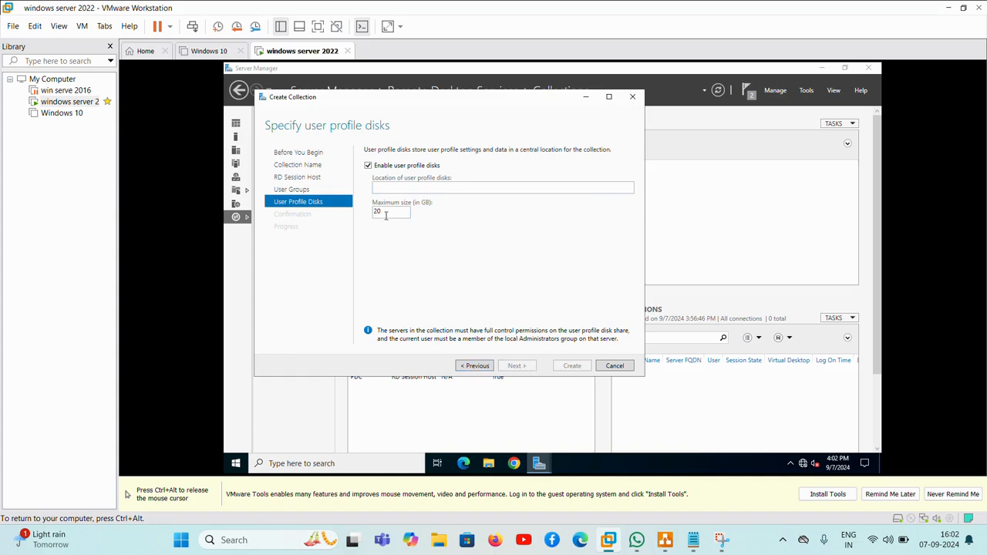
Disable user profile disks for the collection and proceed to the confirmation of its selections
left_click(403, 165)
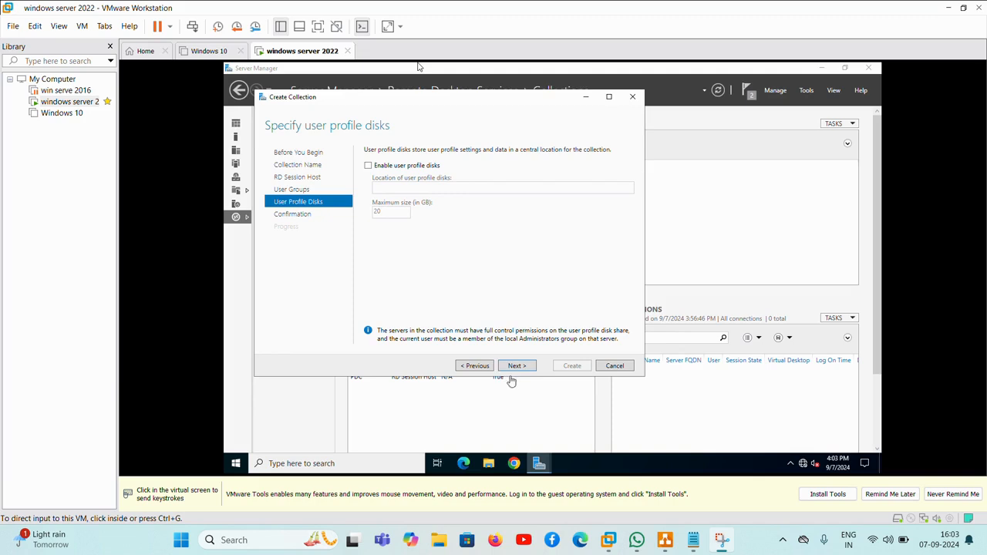
left_click(516, 366)
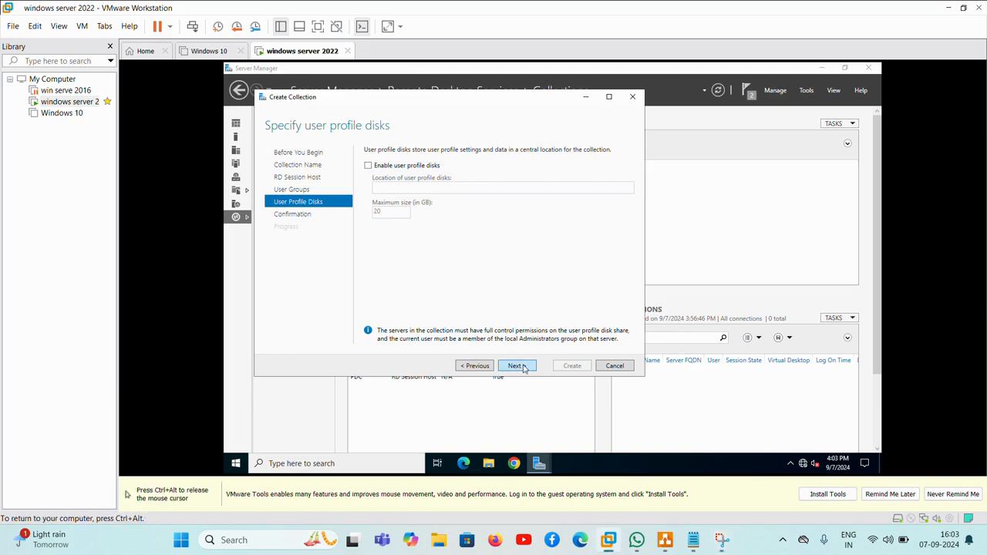
left_click(518, 365)
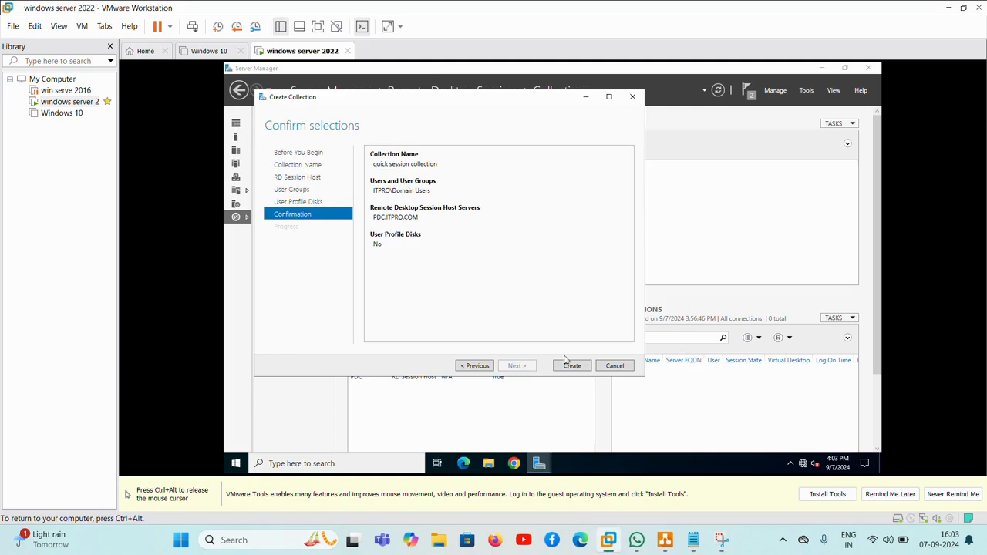
Create the session collection with the confirmed selections and close the wizard once it finishes
left_click(571, 366)
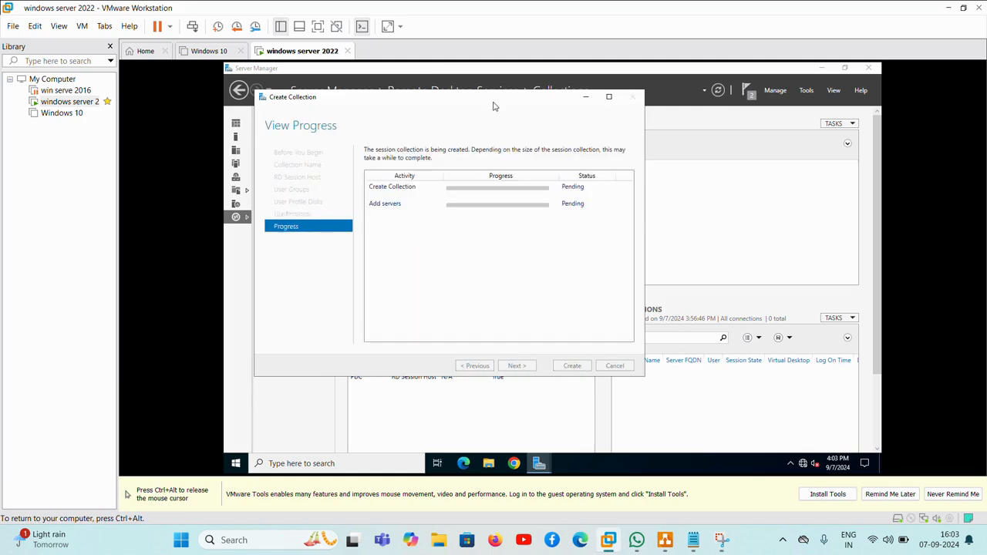
key("ctrl+alt")
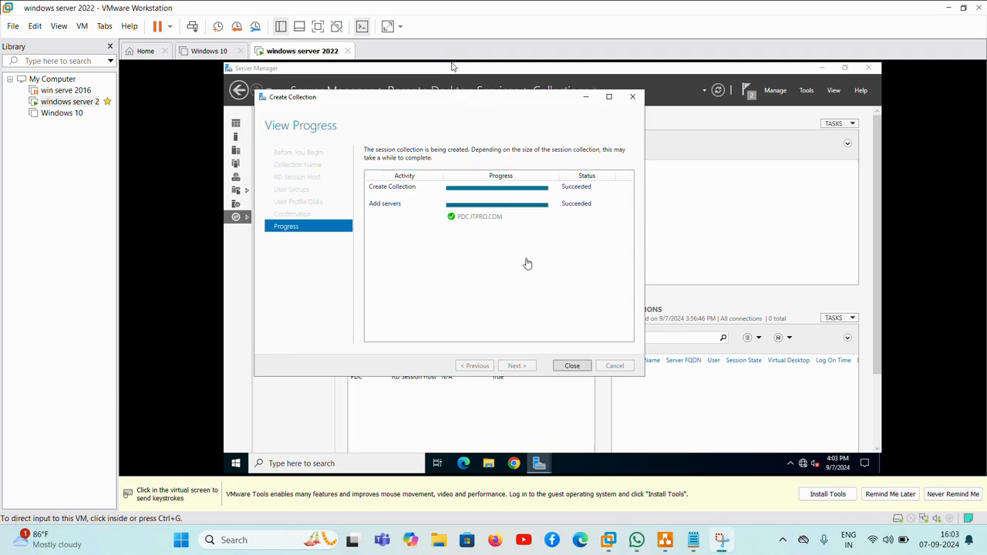
left_click(572, 367)
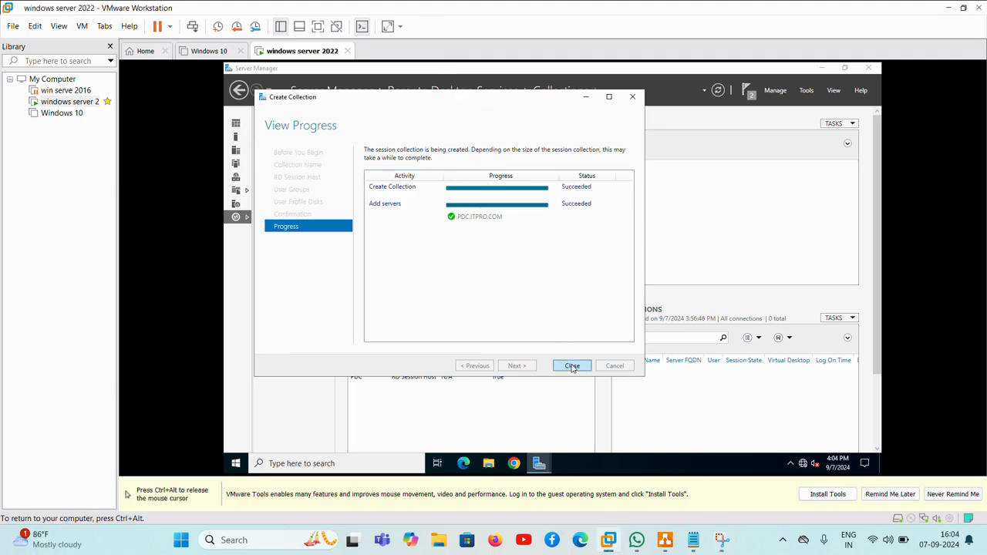
left_click(572, 367)
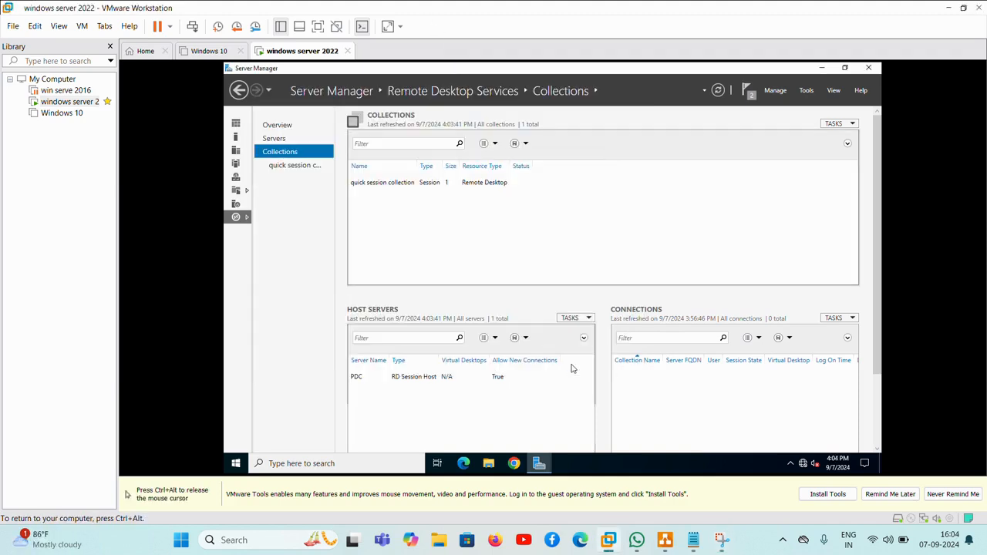
Open the quick session collection and start publishing RemoteApp programs for it
left_click(304, 173)
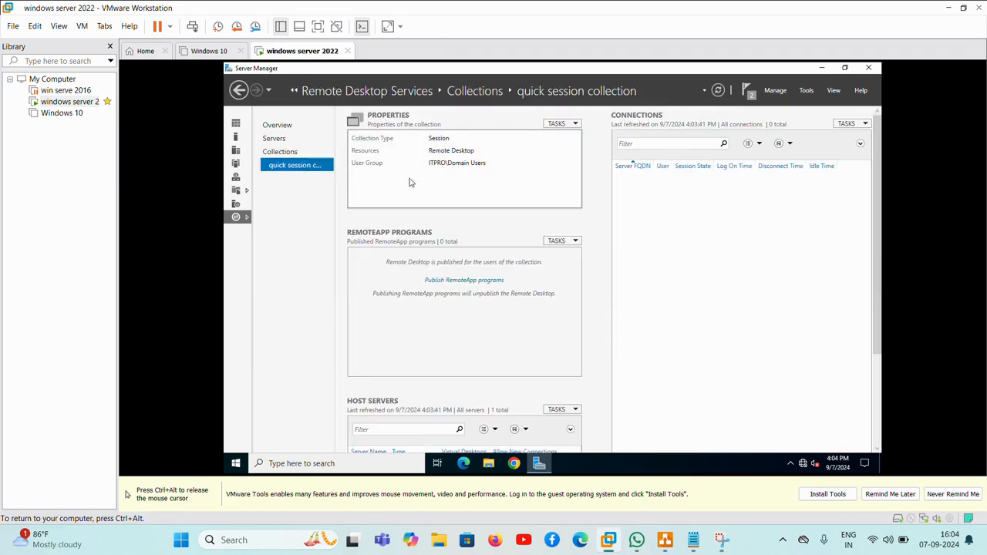
key("ctrl+alt")
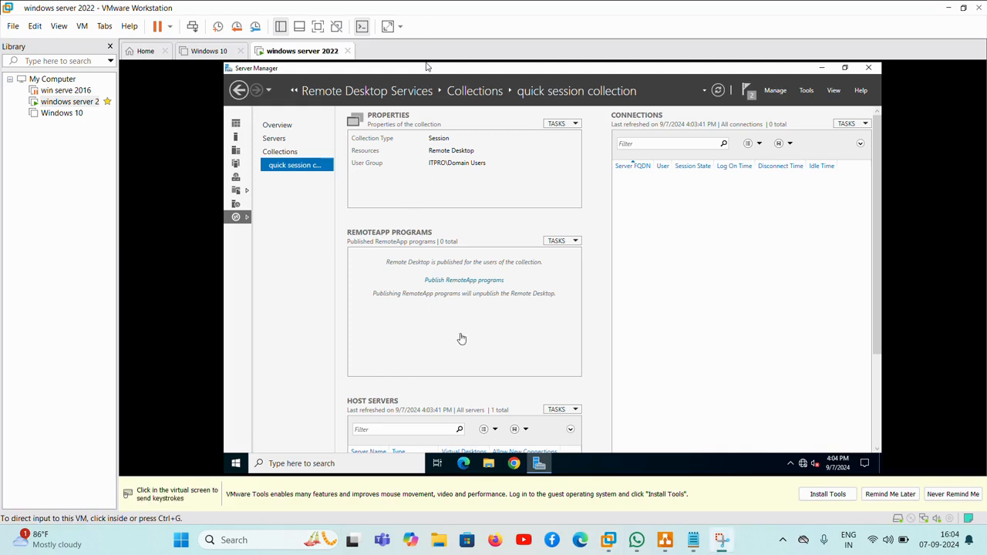
left_click(577, 241)
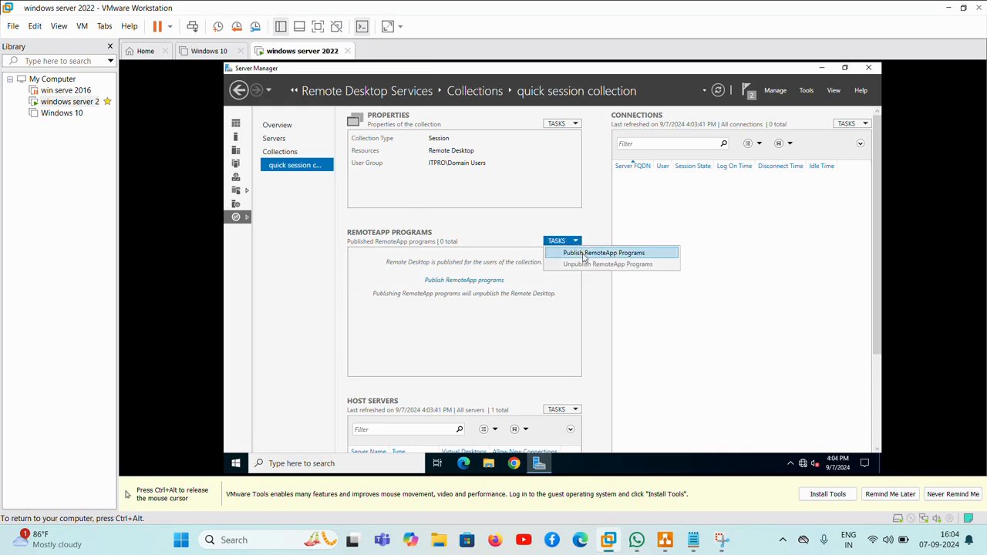
left_click(584, 257)
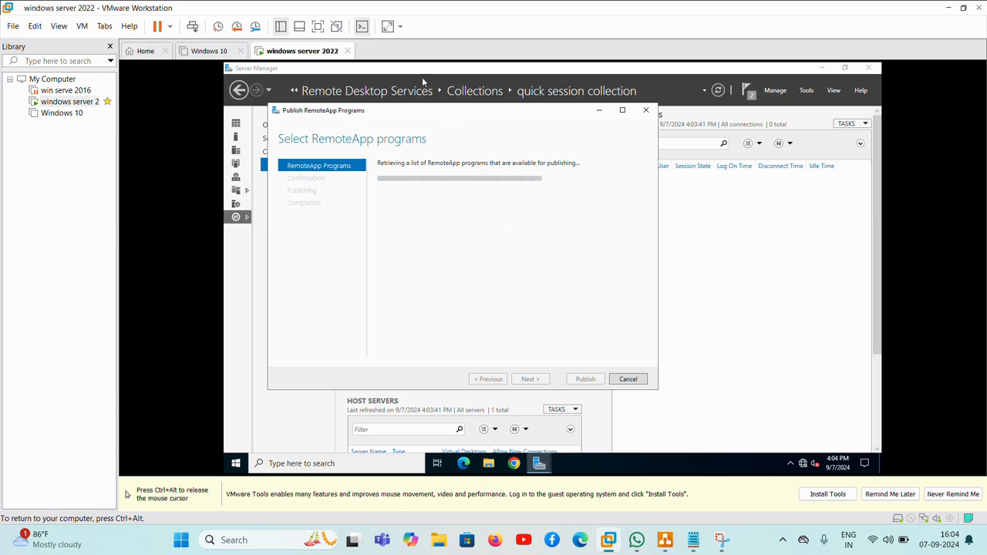
key("ctrl+alt")
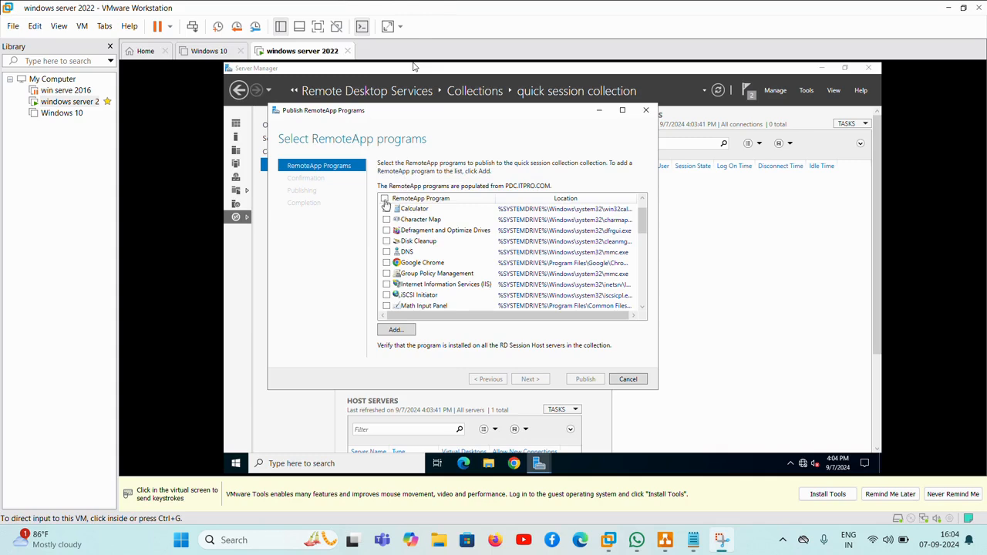
Select Calculator, Notepad and Paint as the RemoteApp programs, leaving the browse dialog for additional programs without adding any
left_click(385, 209)
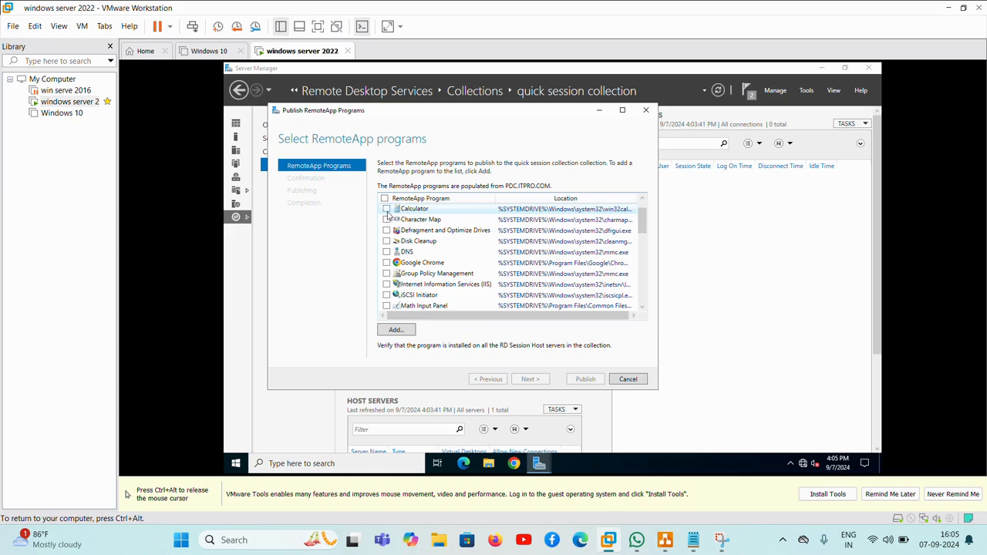
left_click(386, 209)
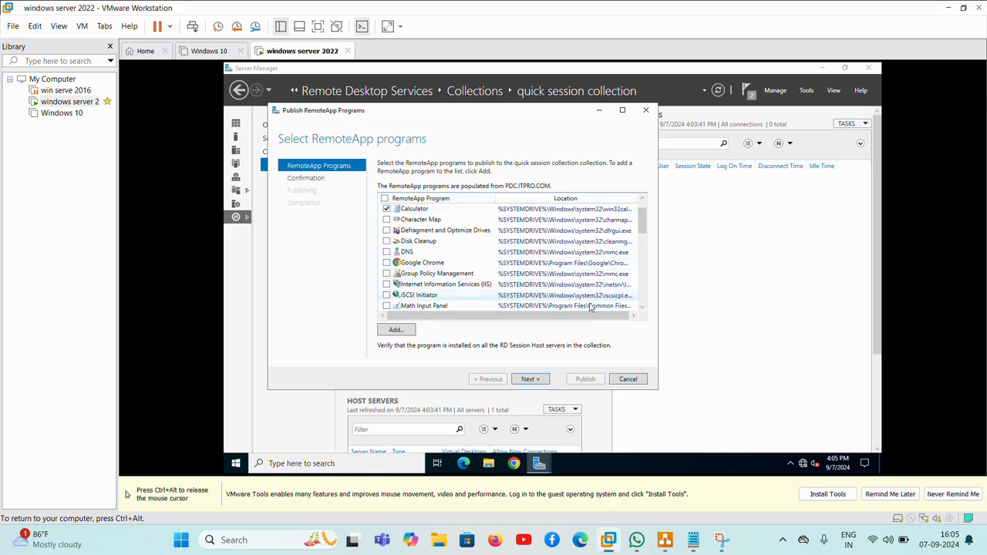
scroll(643, 310, "down", 2)
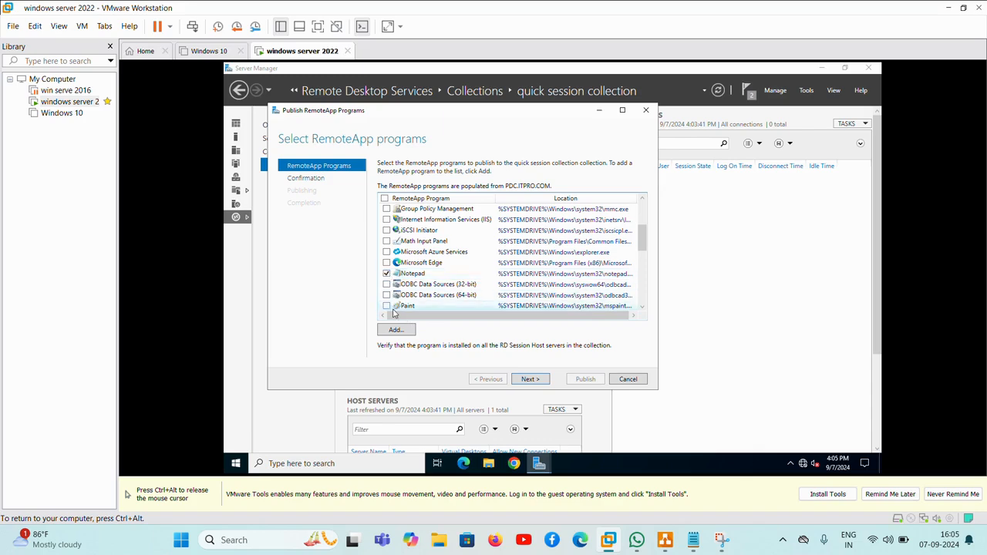
scroll(386, 308, "down", 1)
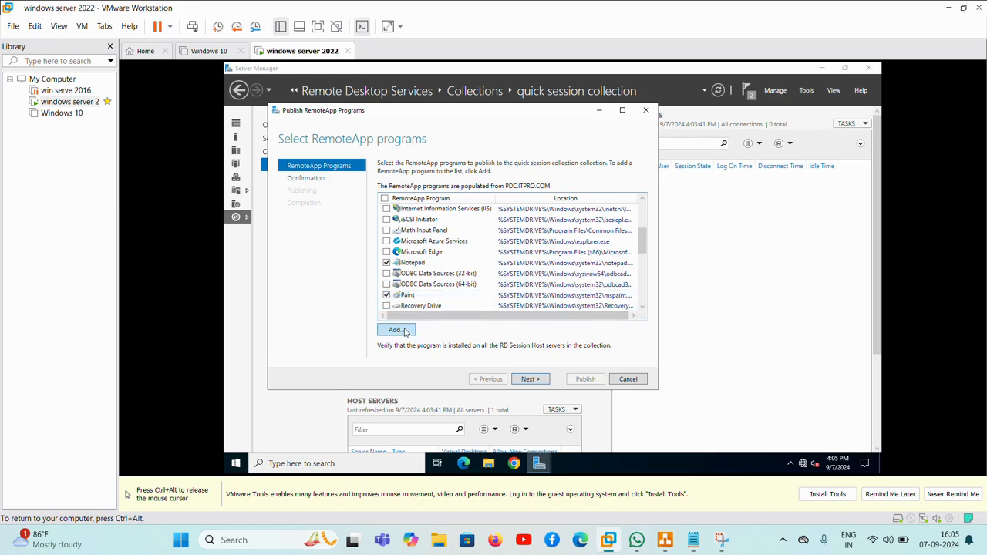
left_click(406, 332)
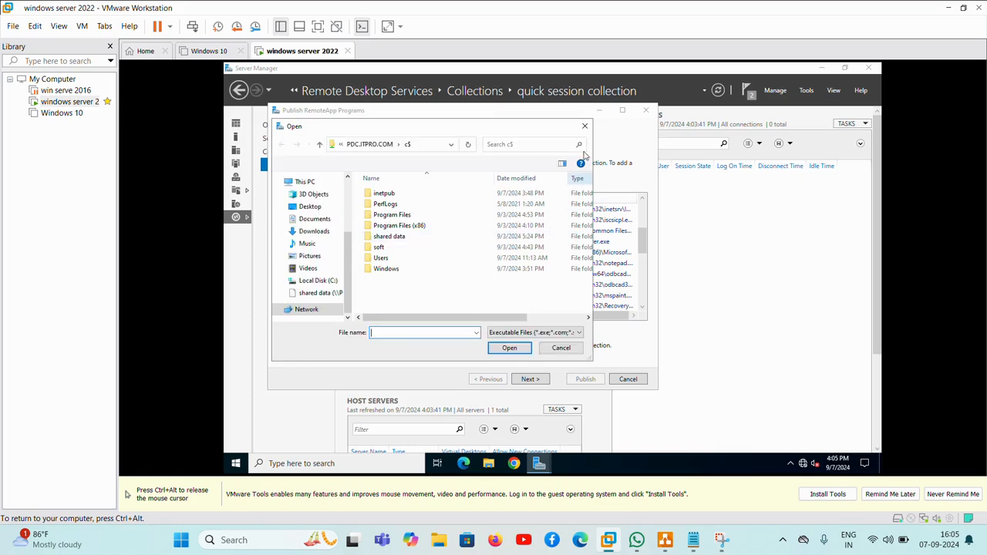
left_click(584, 126)
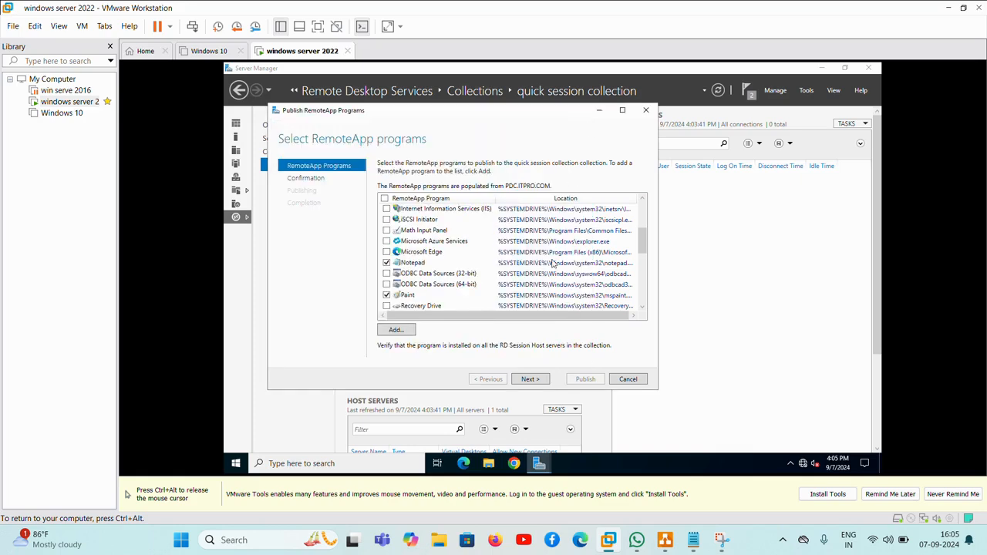
Confirm and publish the three selected RemoteApp programs, then close the publishing wizard
left_click(531, 379)
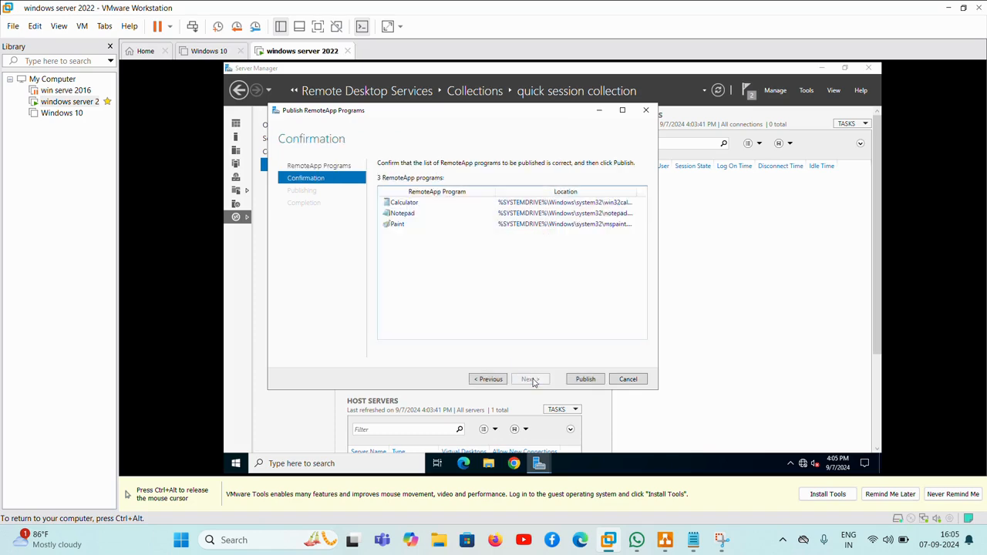
left_click(591, 380)
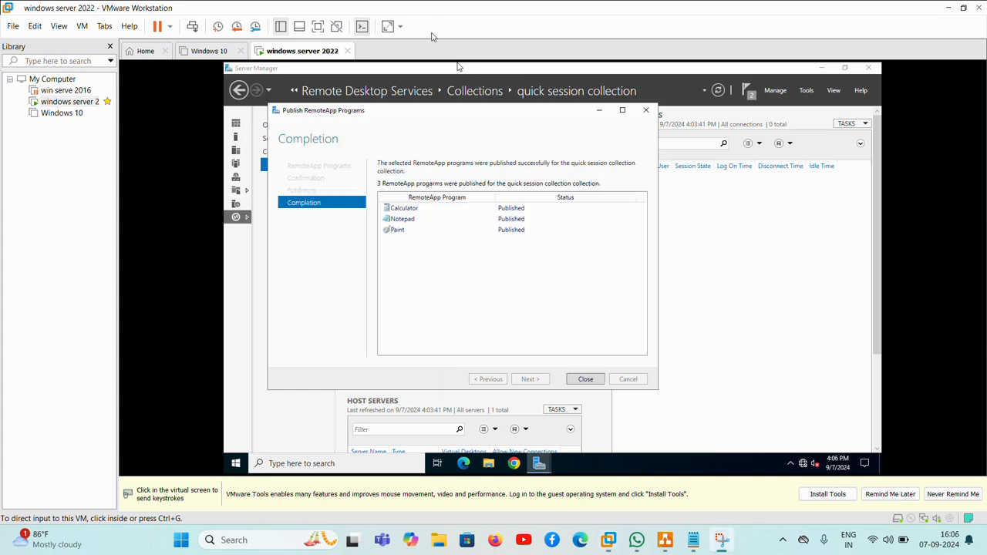
left_click(586, 379)
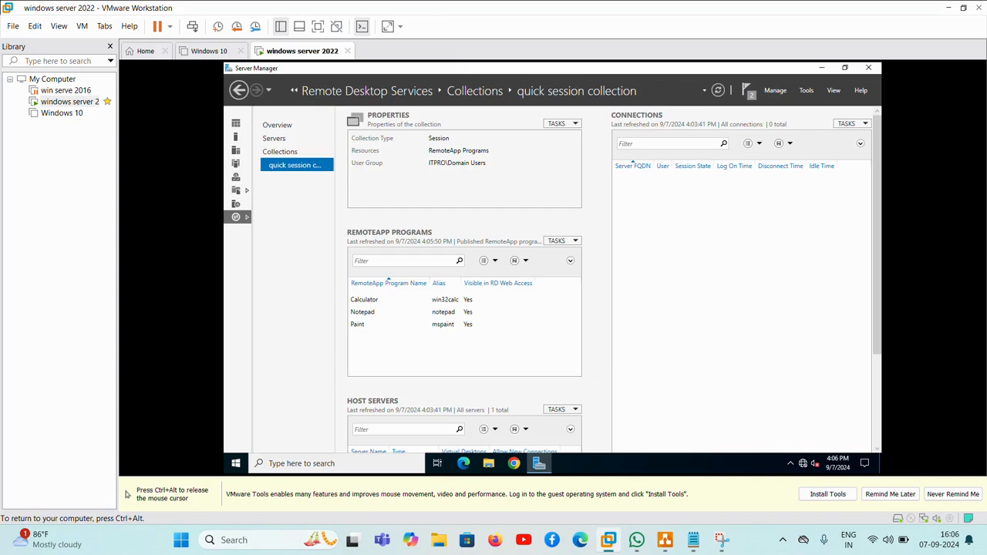
key("ctrl+alt")
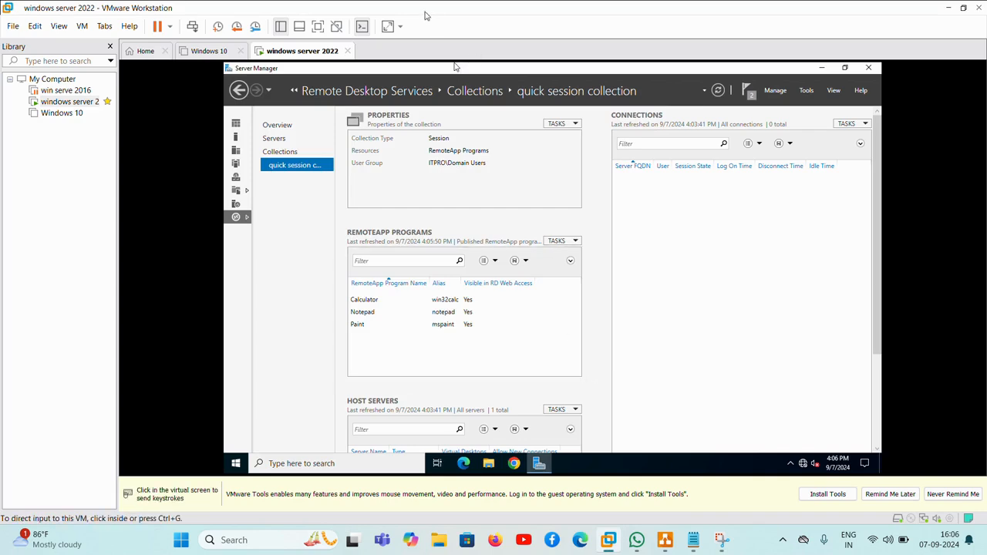
Review the quick session collection's user group, session, load balancing, client and security settings, and leave its properties without changes
left_click(560, 130)
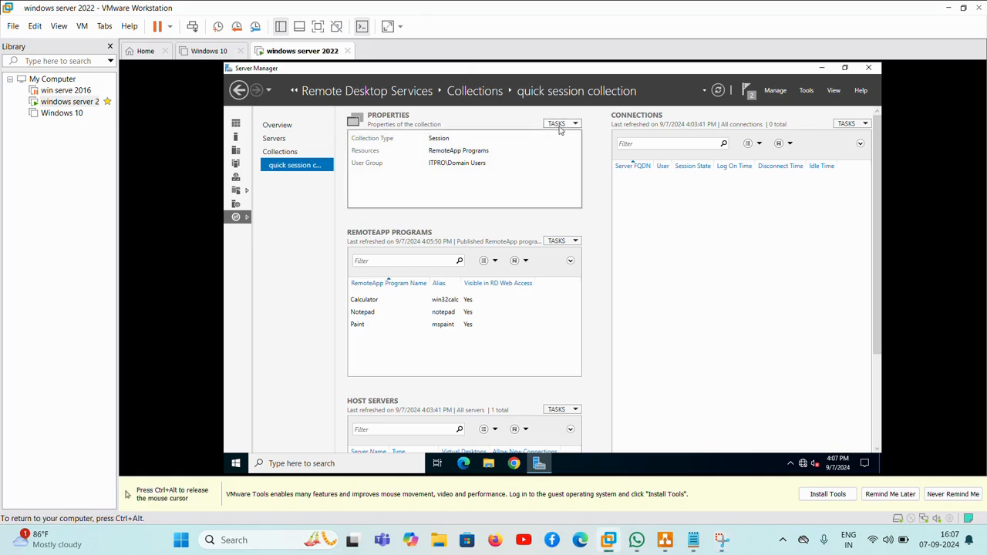
left_click(561, 125)
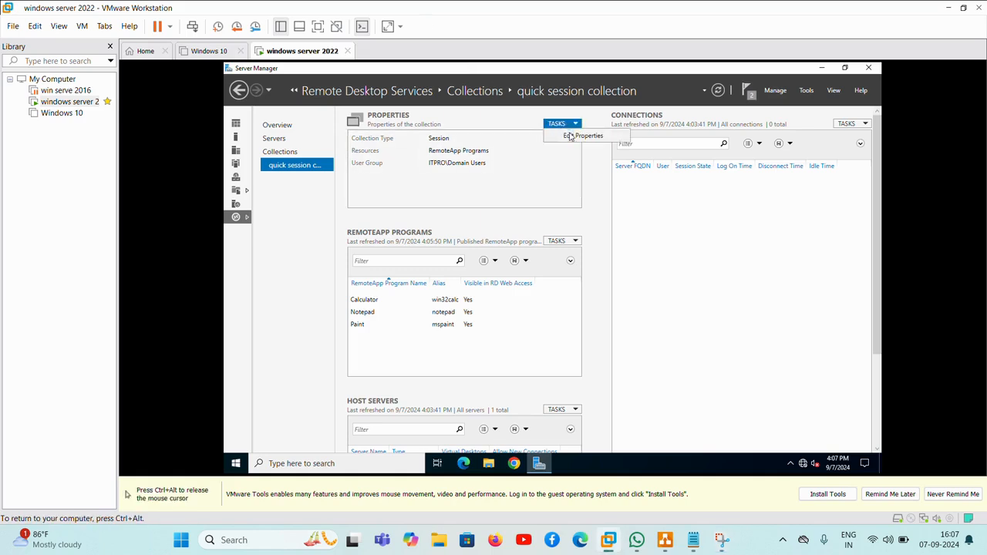
left_click(570, 136)
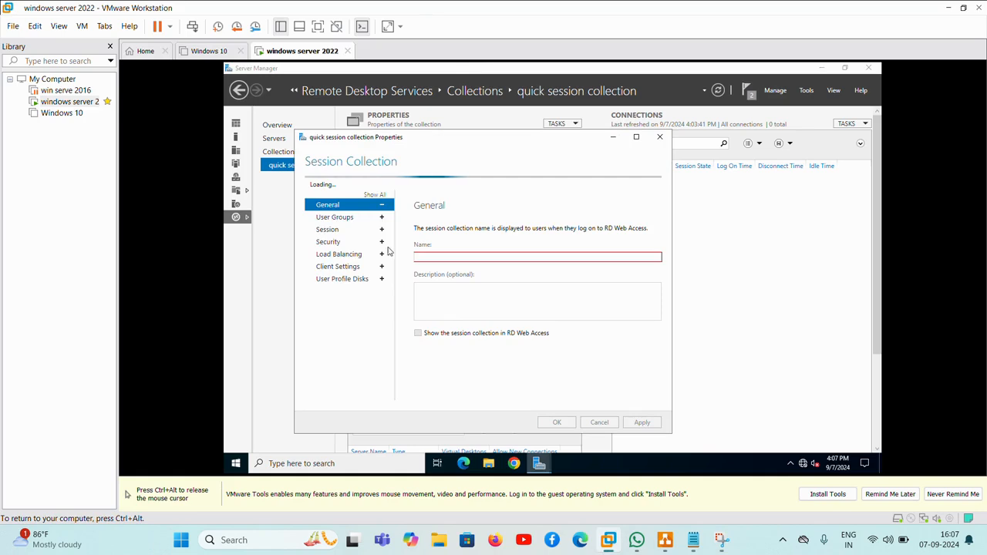
left_click(365, 204)
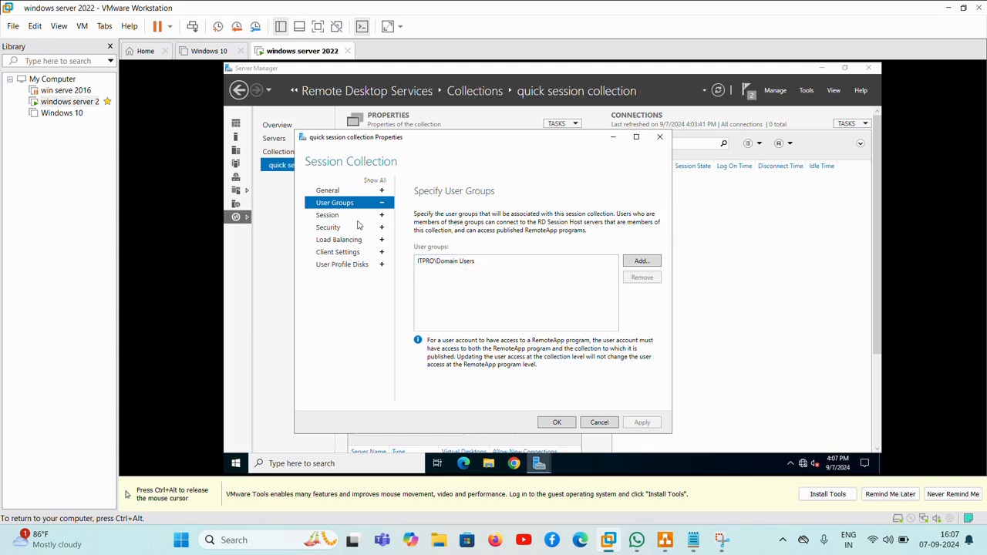
left_click(344, 218)
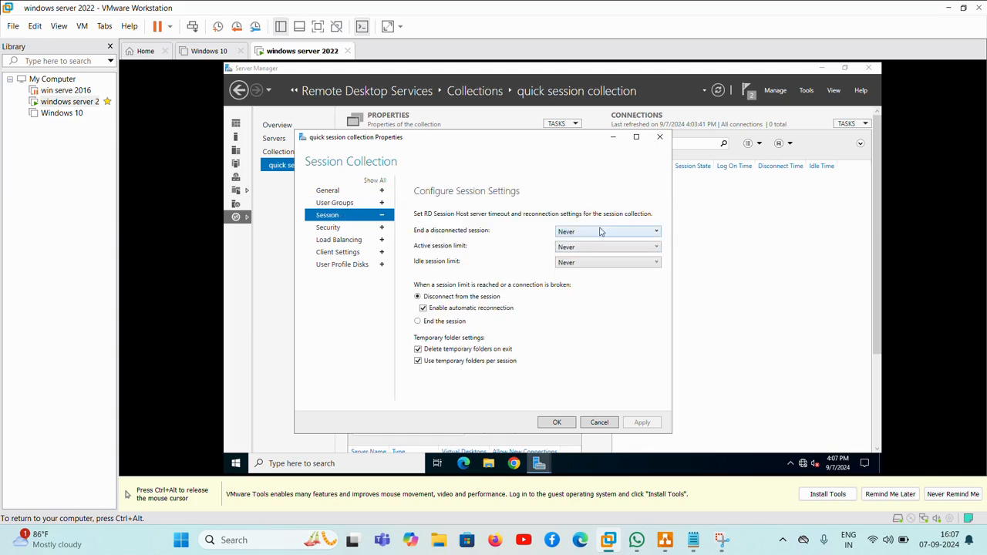
left_click(625, 263)
left_click(698, 271)
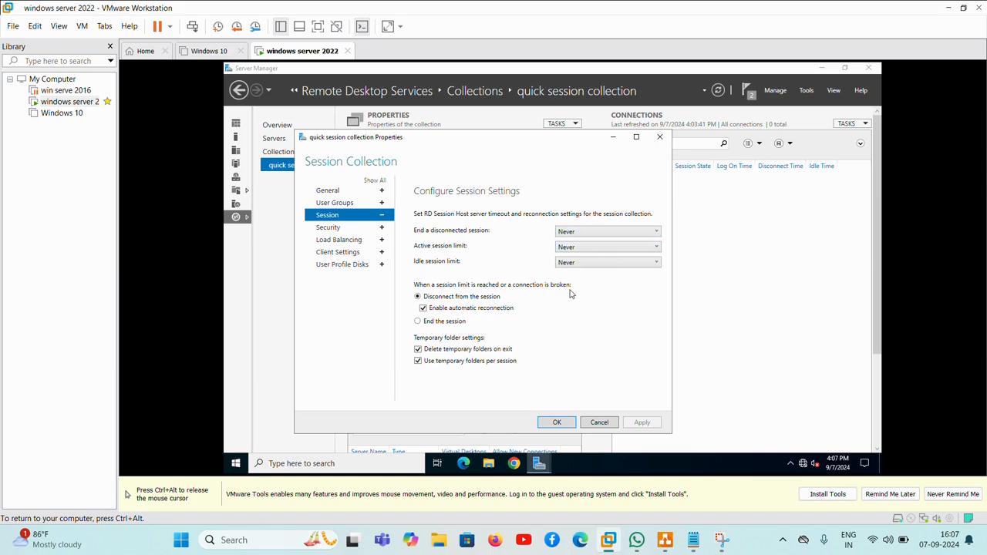
left_click(345, 244)
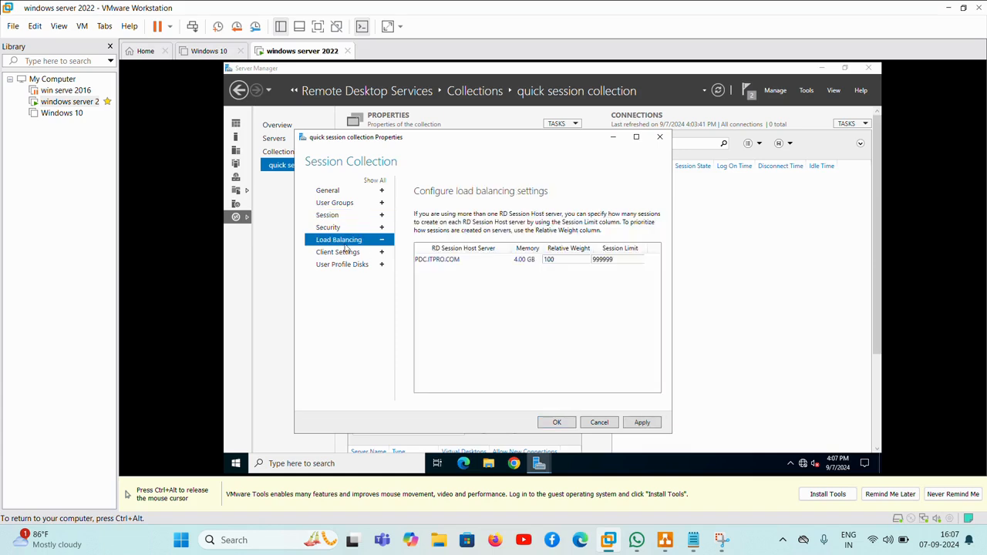
left_click(368, 255)
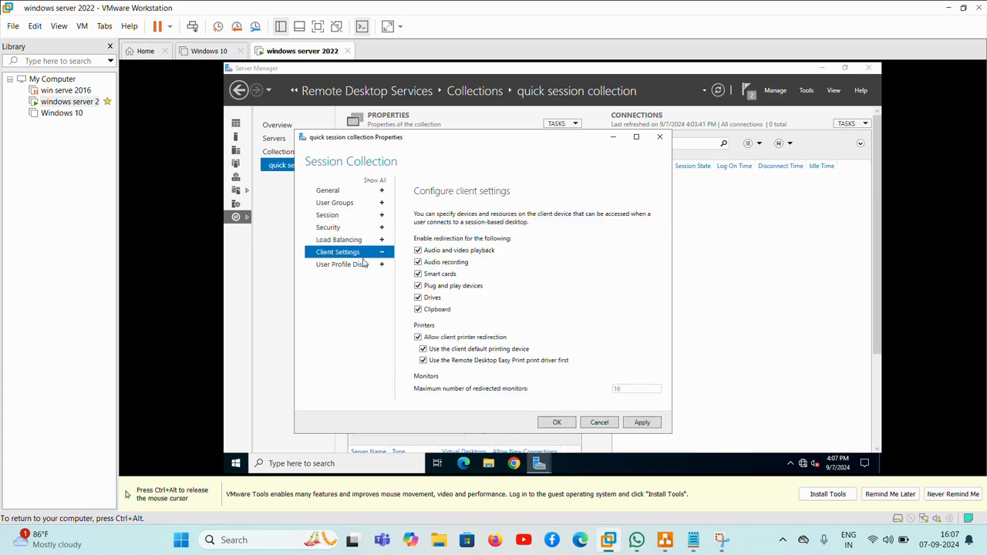
left_click(336, 229)
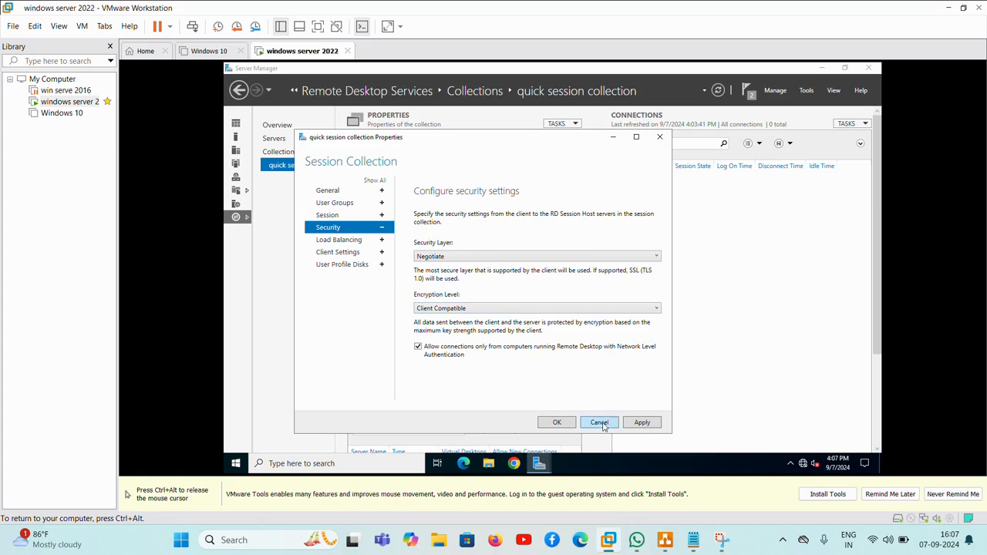
left_click(601, 423)
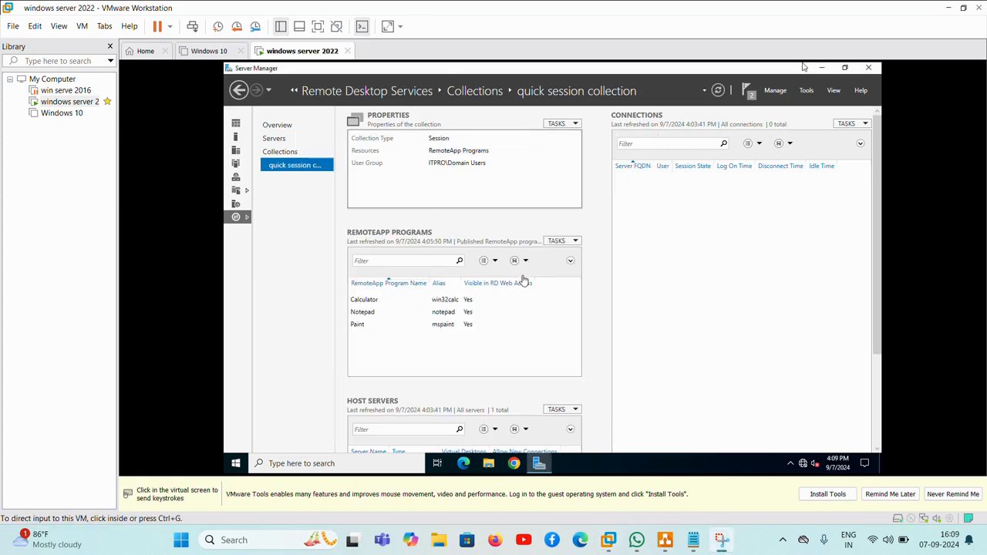
left_click(568, 241)
left_click(569, 241)
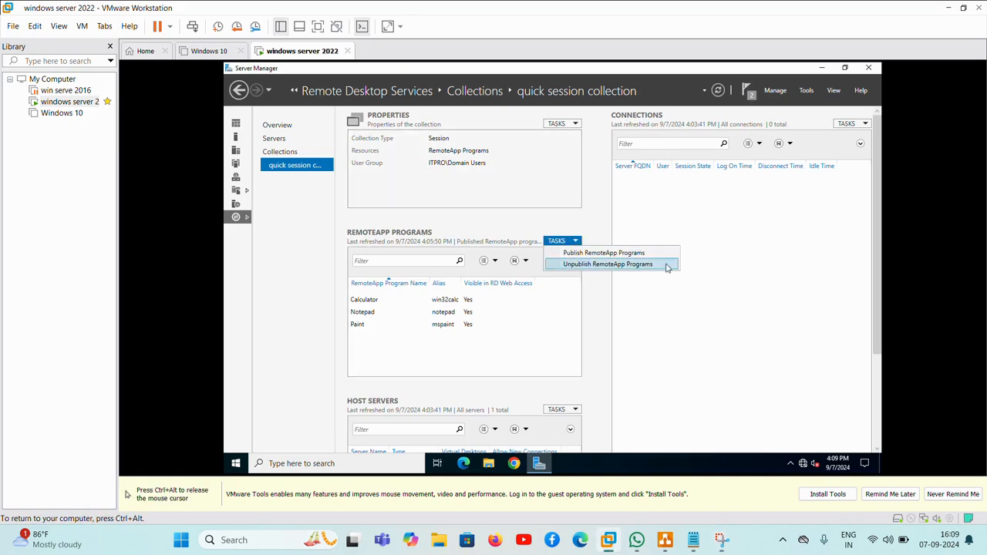
left_click(665, 292)
Switch to the Windows 10 virtual machine and power it on
key("ctrl+alt")
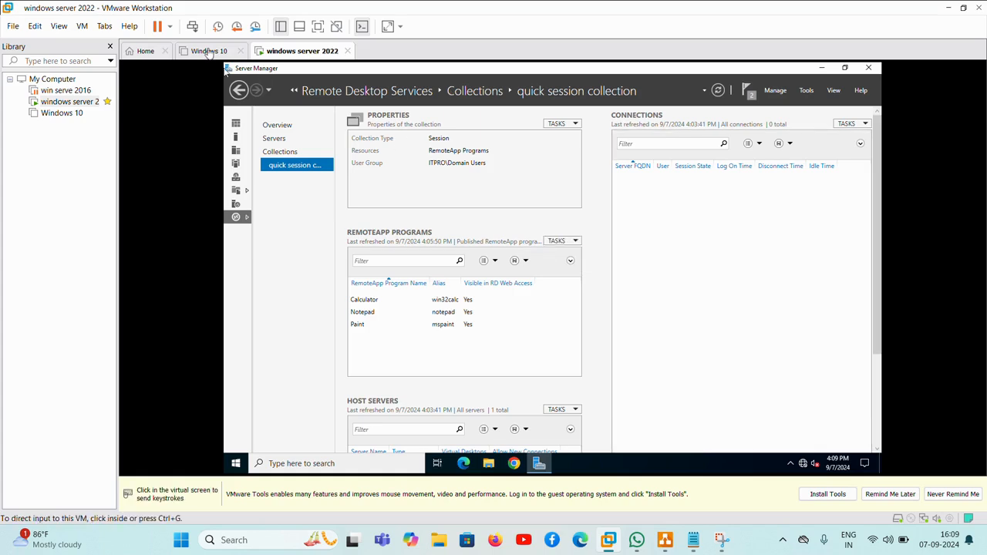
left_click(209, 51)
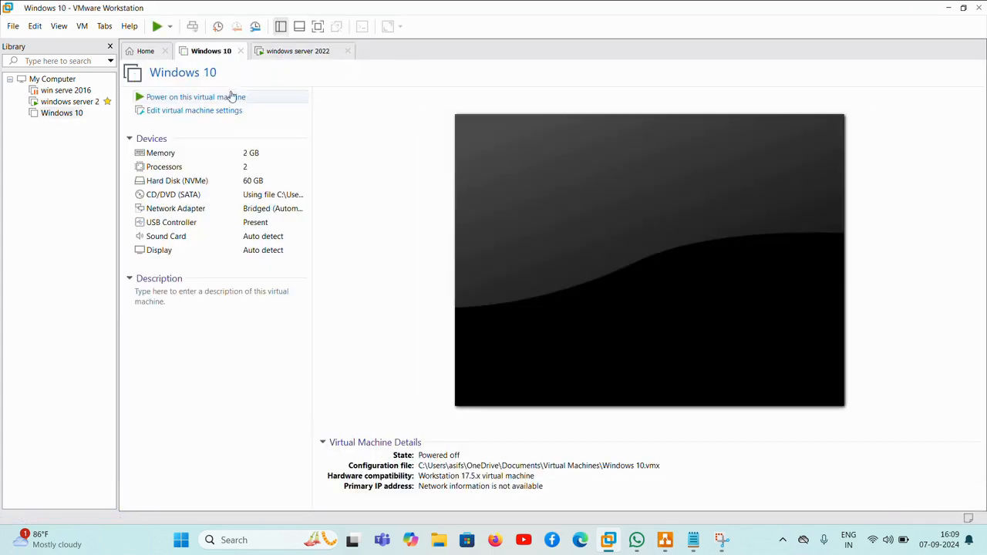
left_click(234, 98)
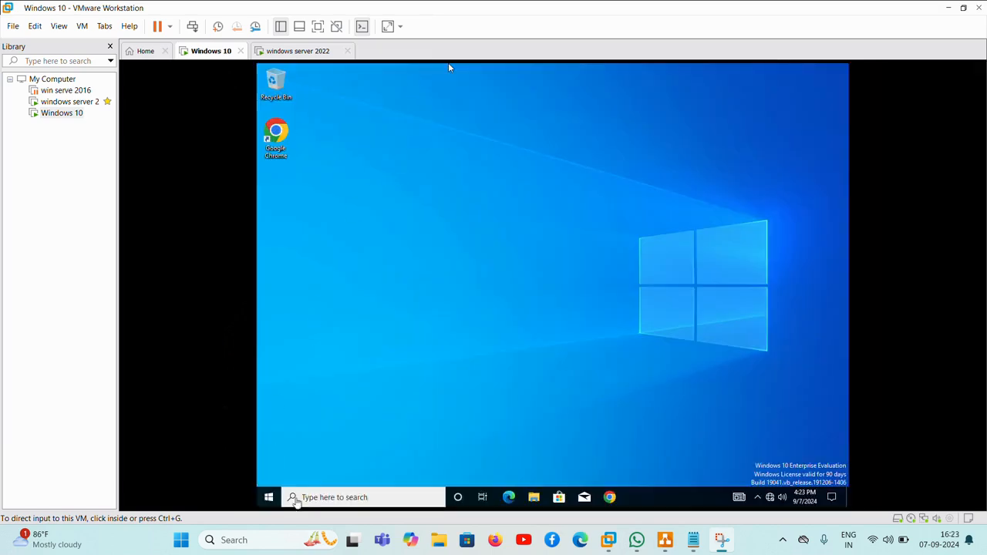
Search for and open Internet Explorer on the Windows 10 client, then close the Microsoft Edge window
left_click(449, 68)
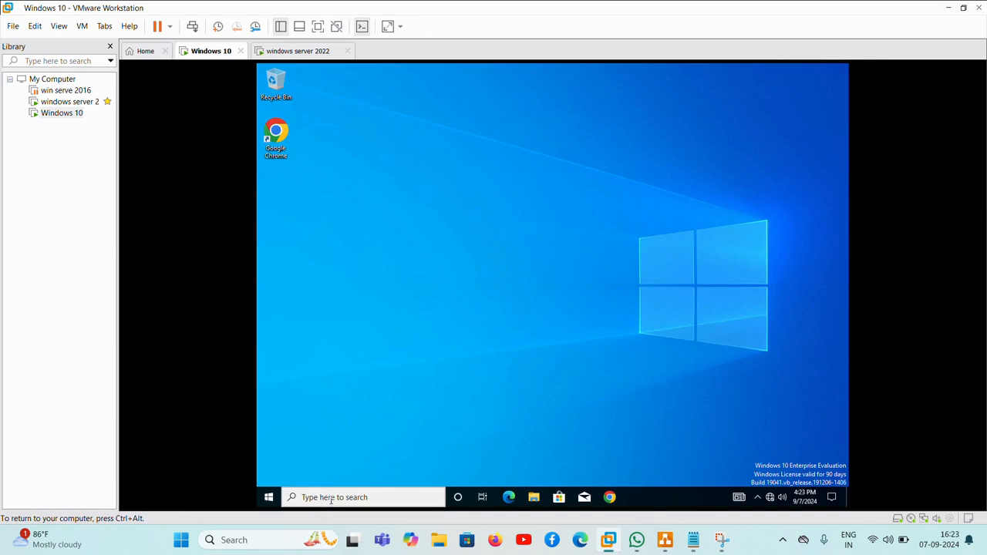
left_click(331, 497)
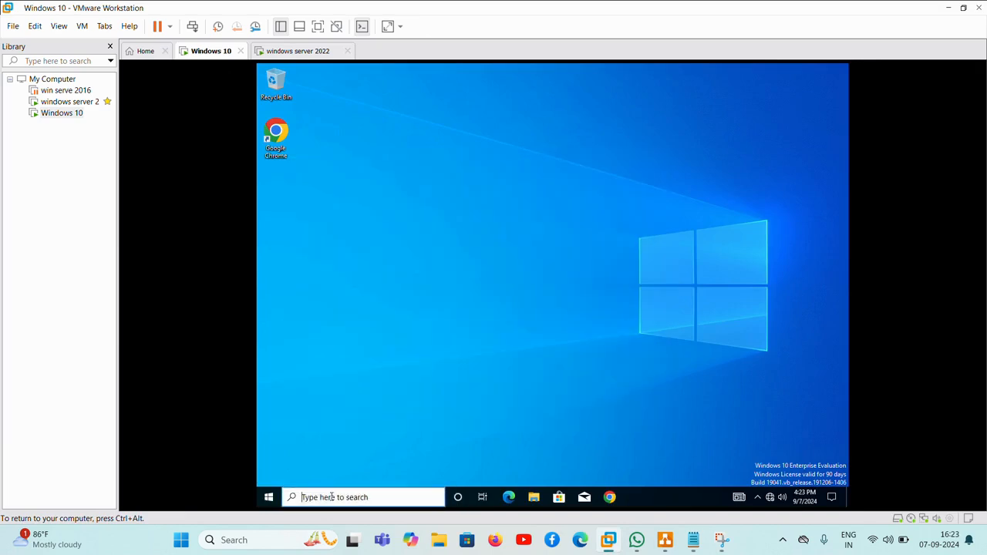
type("inter")
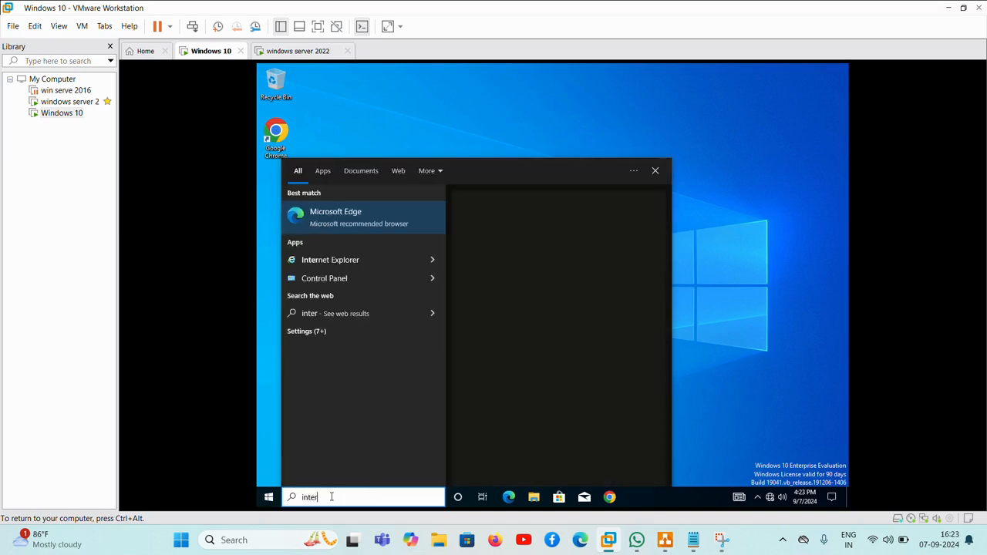
key("Return")
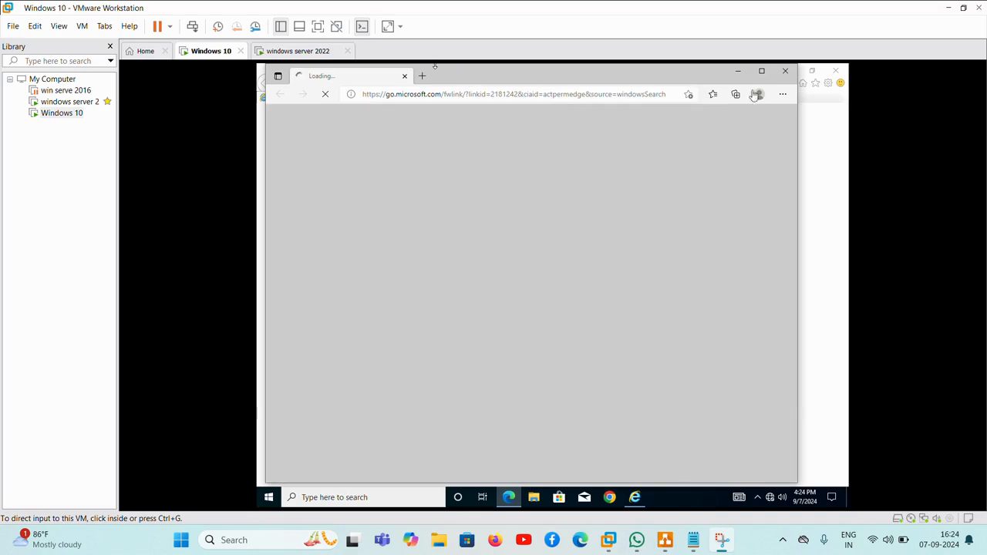
left_click(786, 71)
left_click(788, 71)
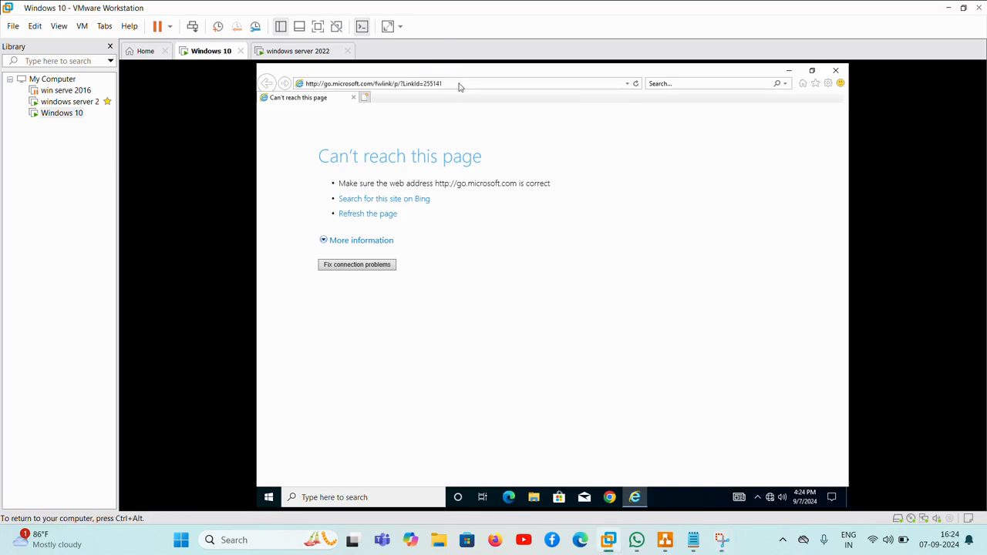
left_click(459, 85)
key("BackSpace")
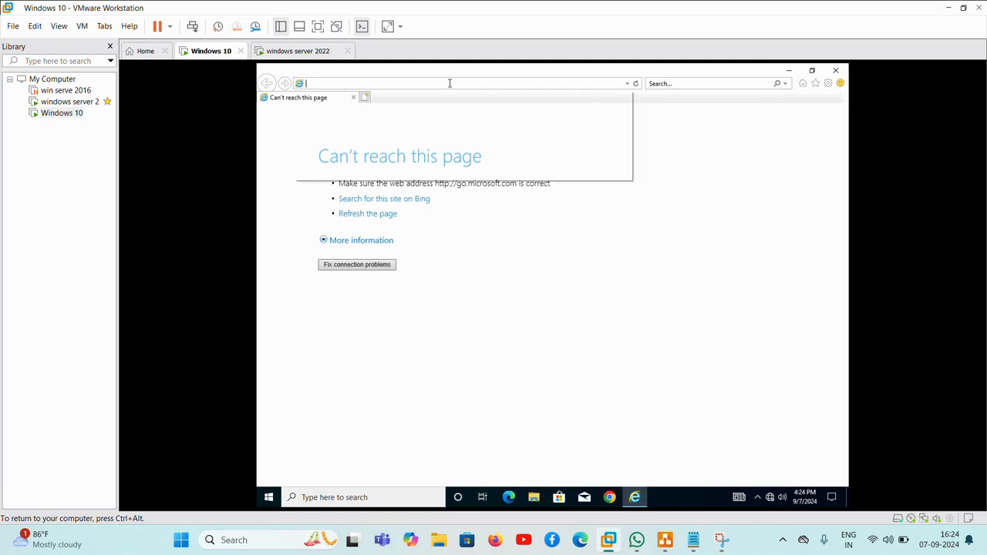
type("htt")
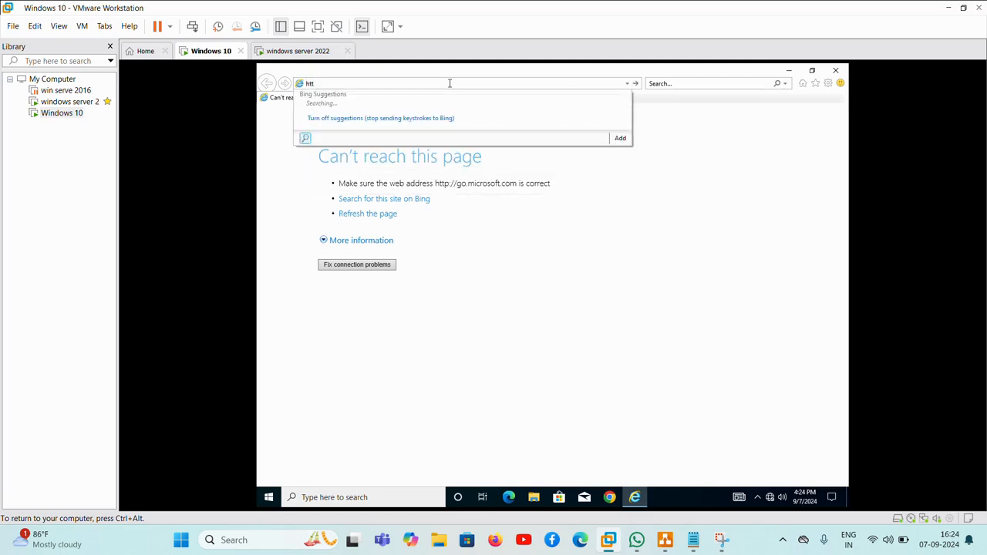
type("ps:192")
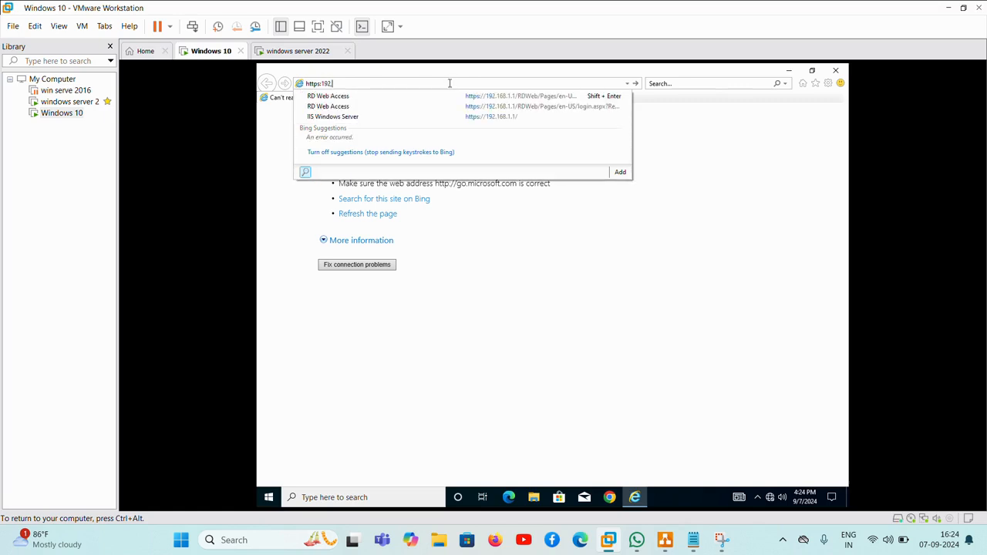
type(".168")
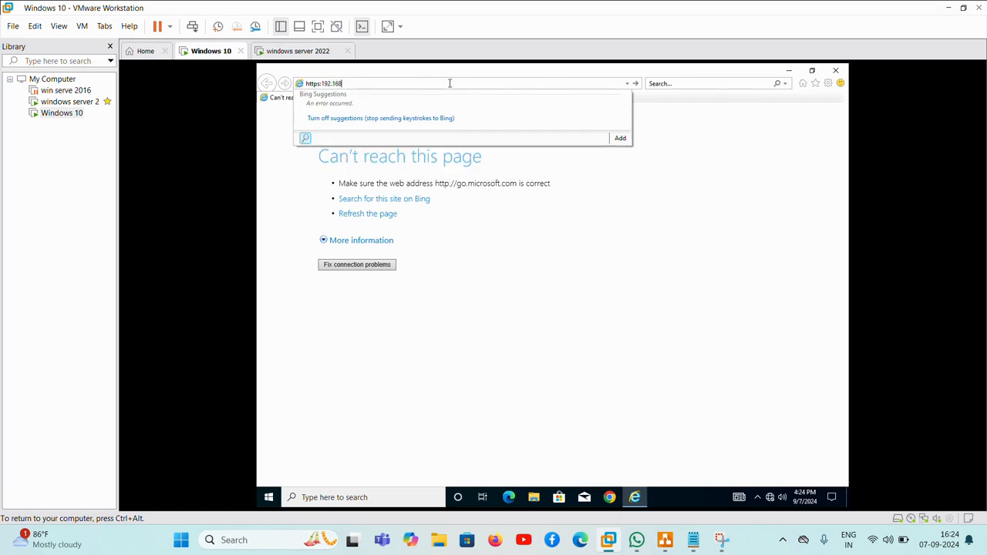
type(".")
type("//")
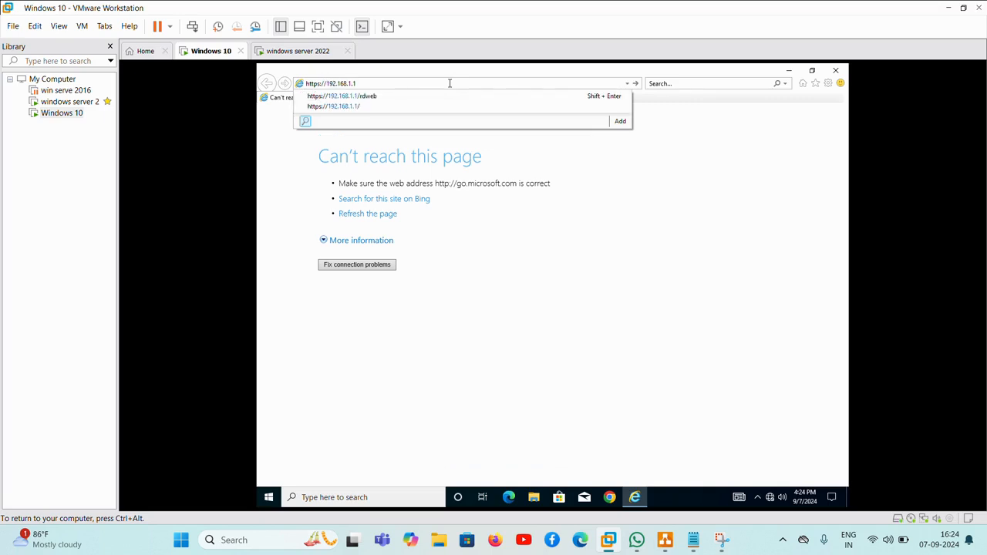
left_click(370, 95)
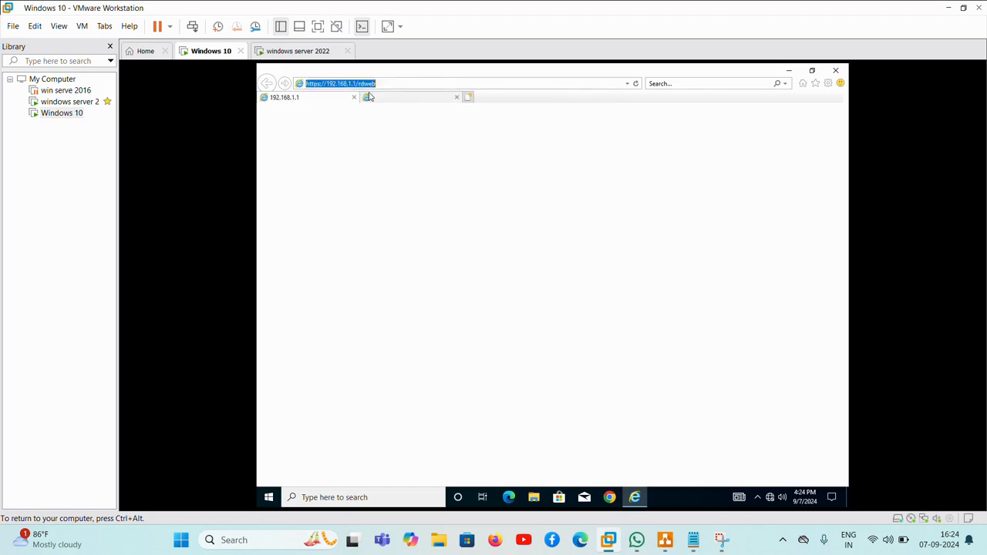
left_click(345, 215)
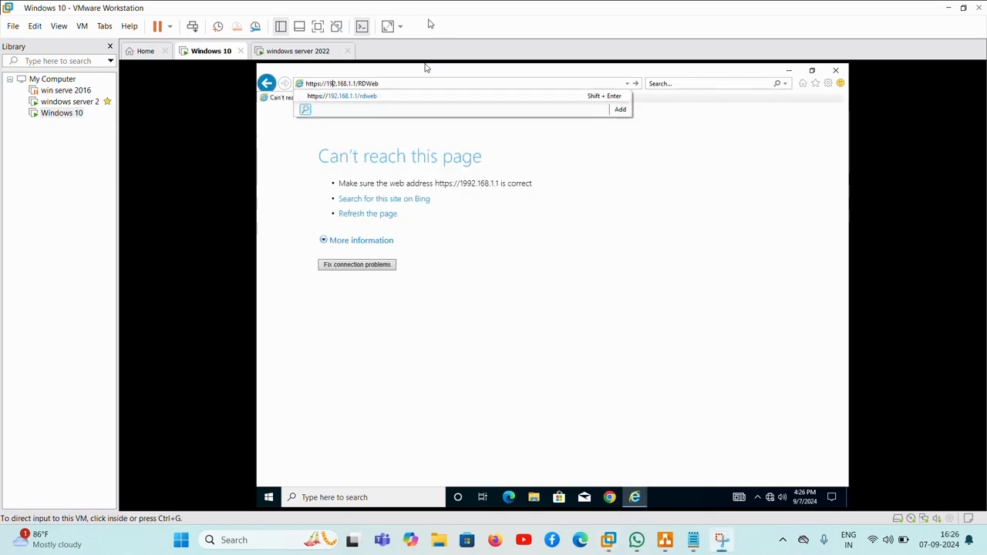
left_click(391, 82)
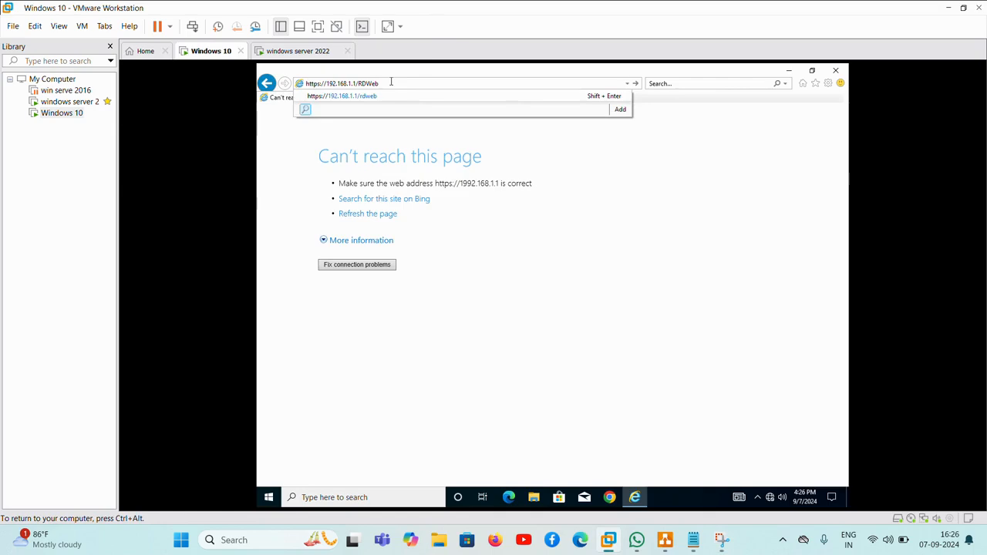
key("Return")
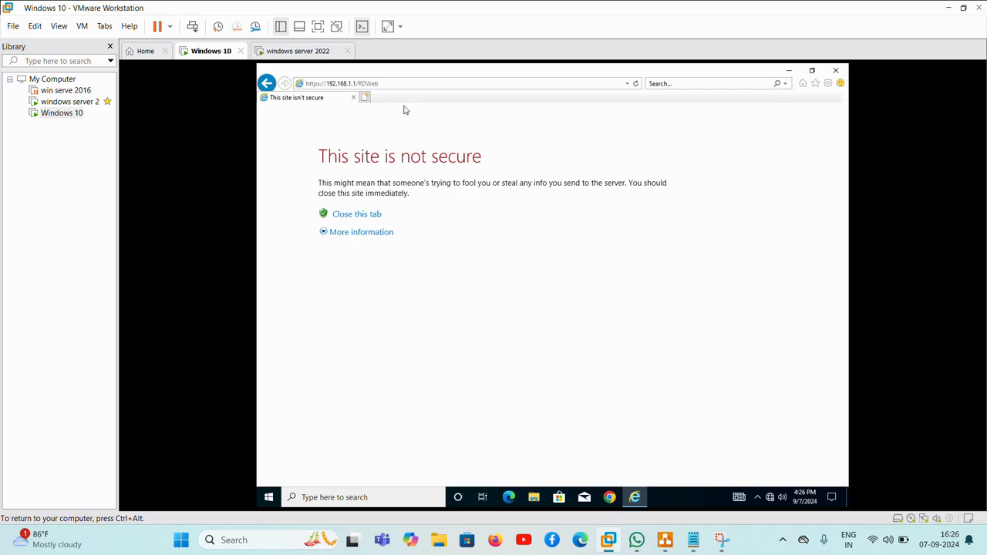
left_click(363, 233)
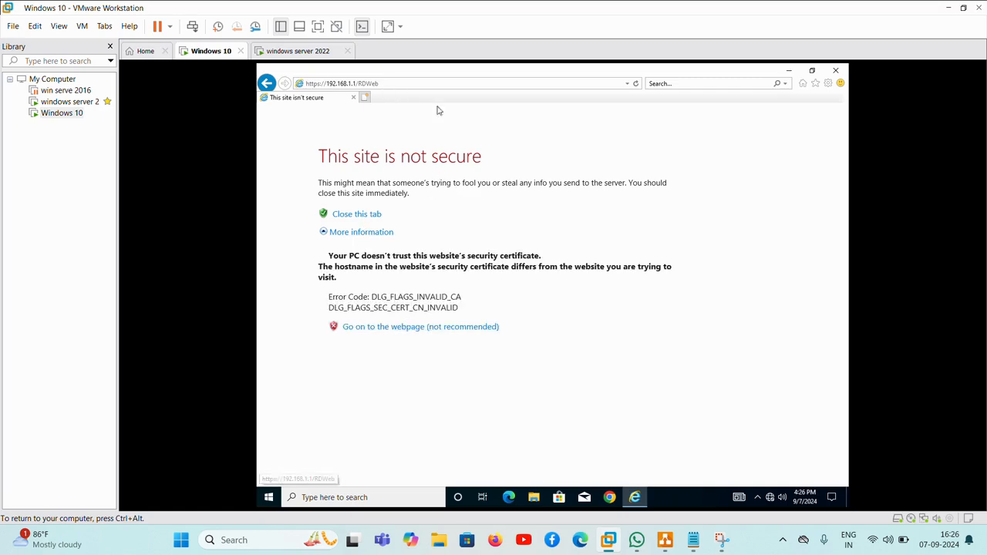
left_click(432, 330)
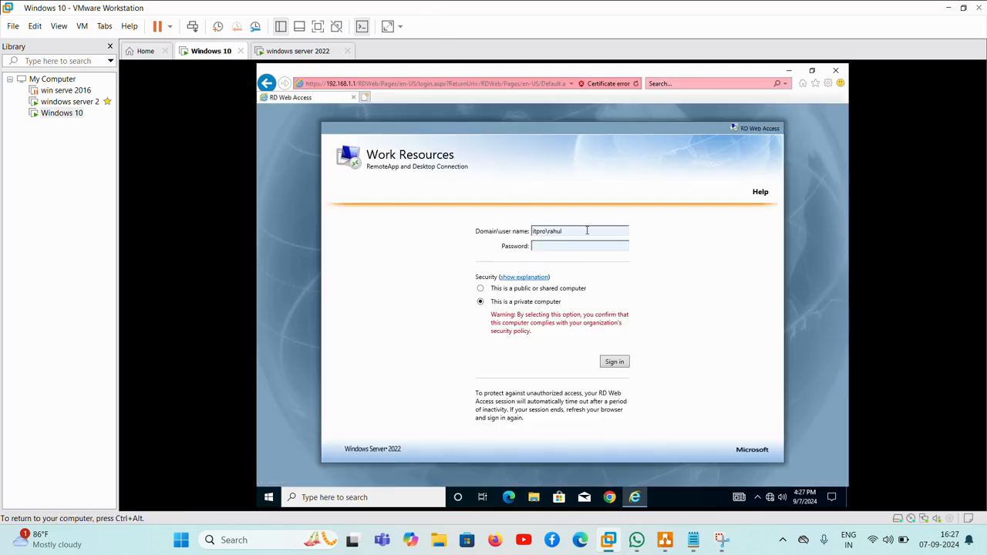
Enter the domain account's password and sign in to RD Web Access
key("Caps_Lock")
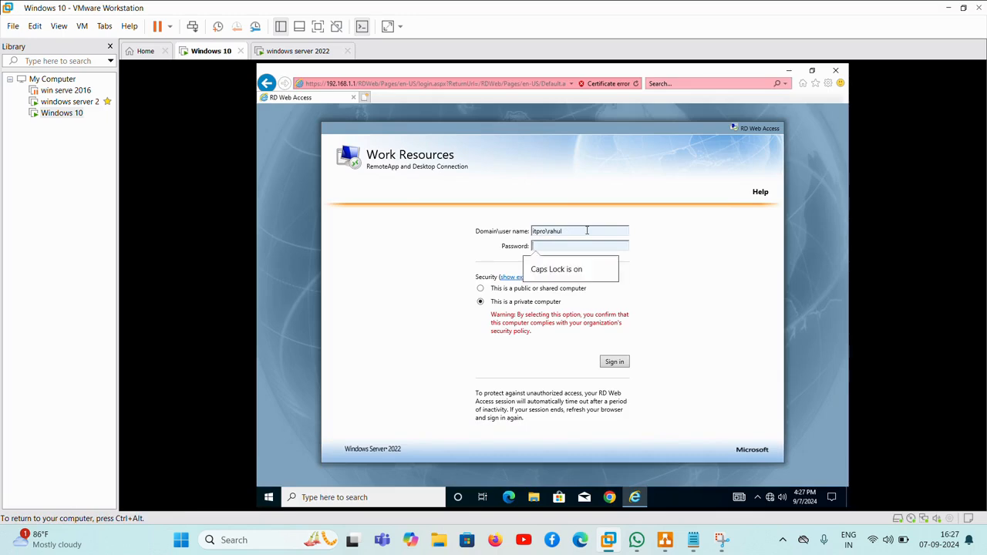
type("•")
key("Caps_Lock")
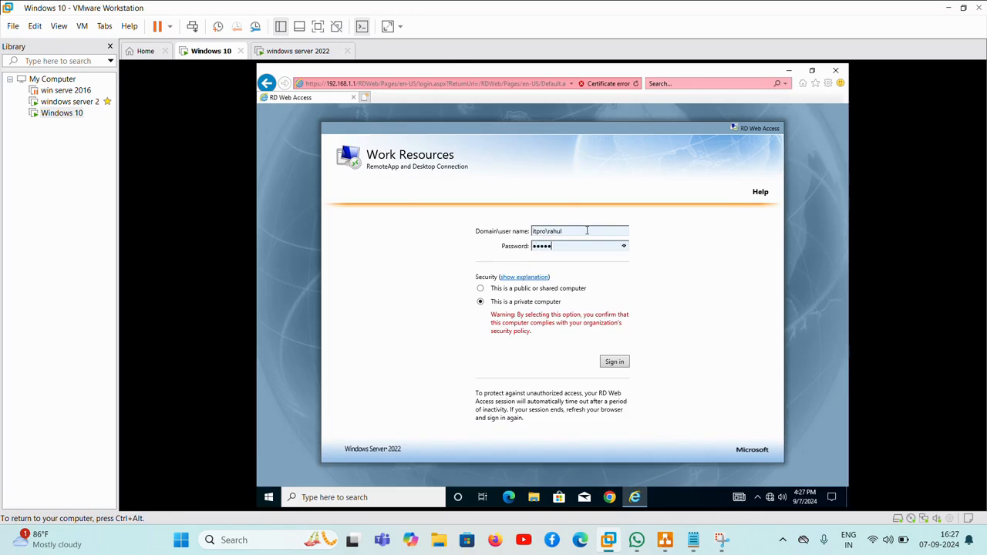
type("••")
key("Return")
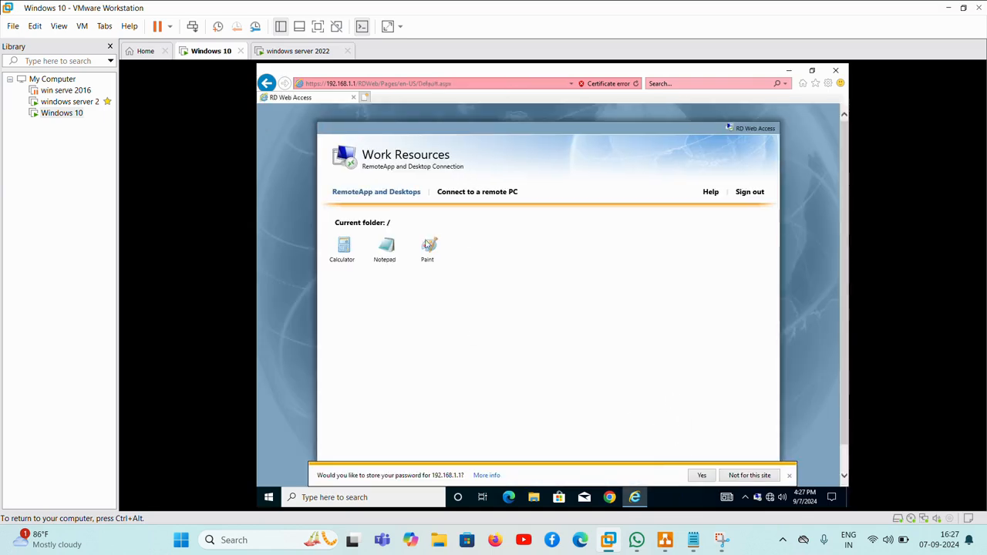
Launch the Notepad RemoteApp from Work Resources and dismiss the connection notification and the prompt to store the password
left_click(384, 251)
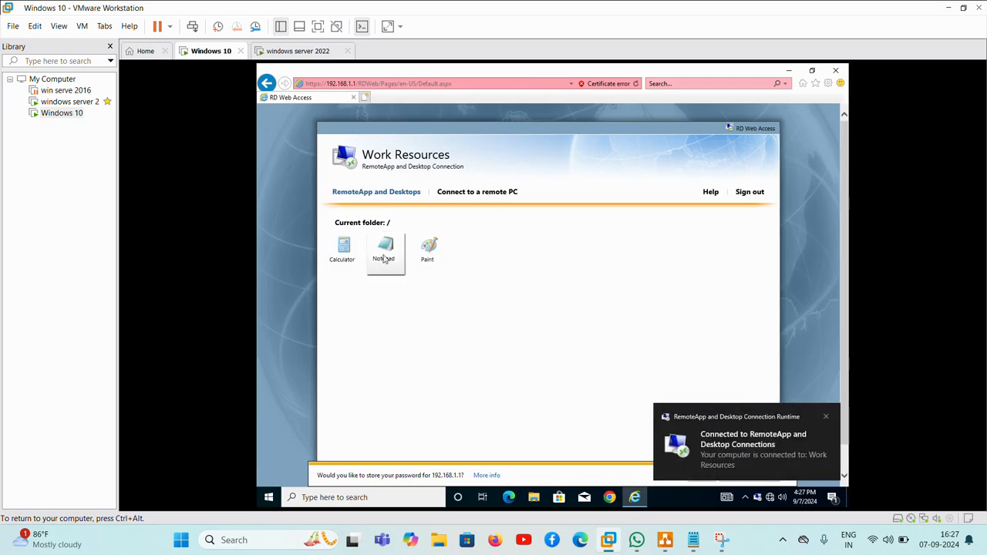
left_click(825, 417)
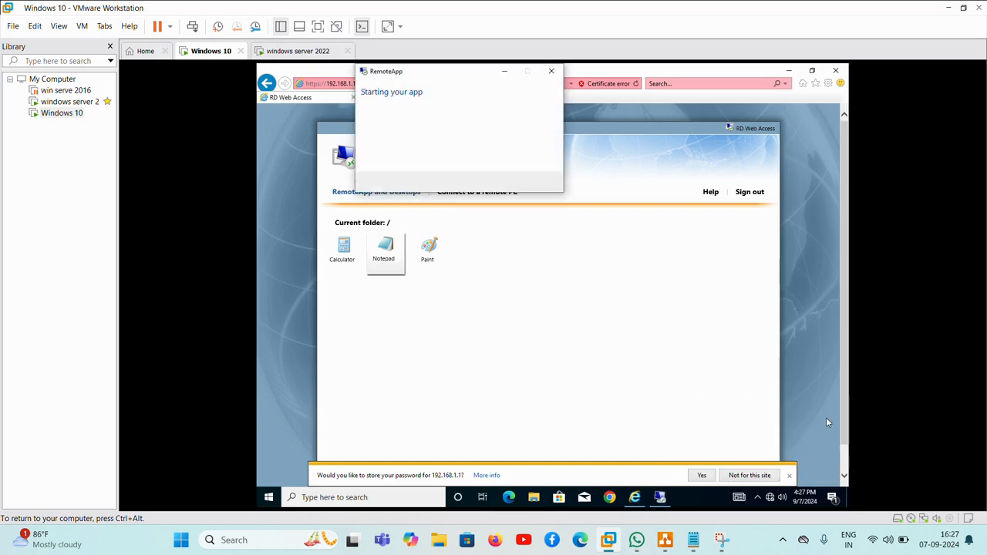
left_click(789, 475)
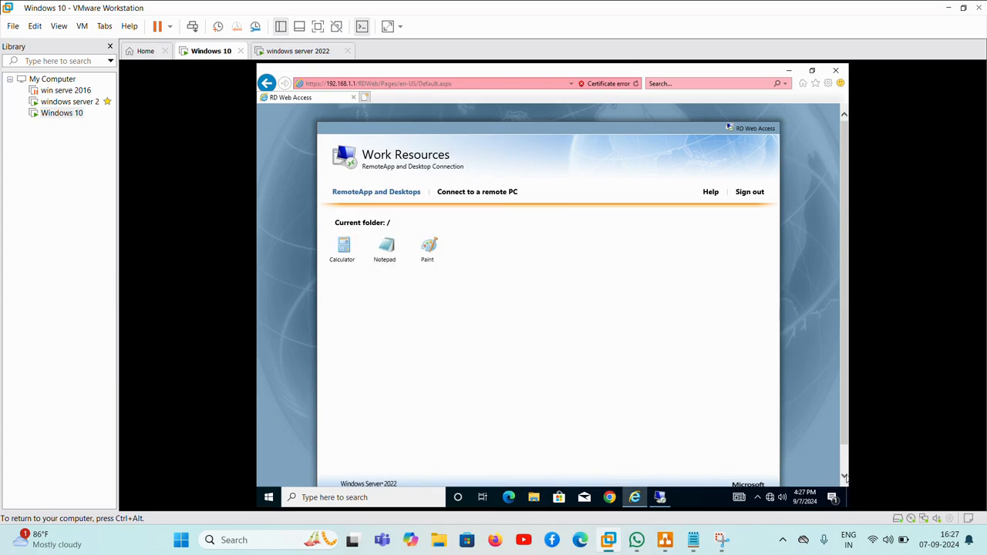
left_click(844, 478)
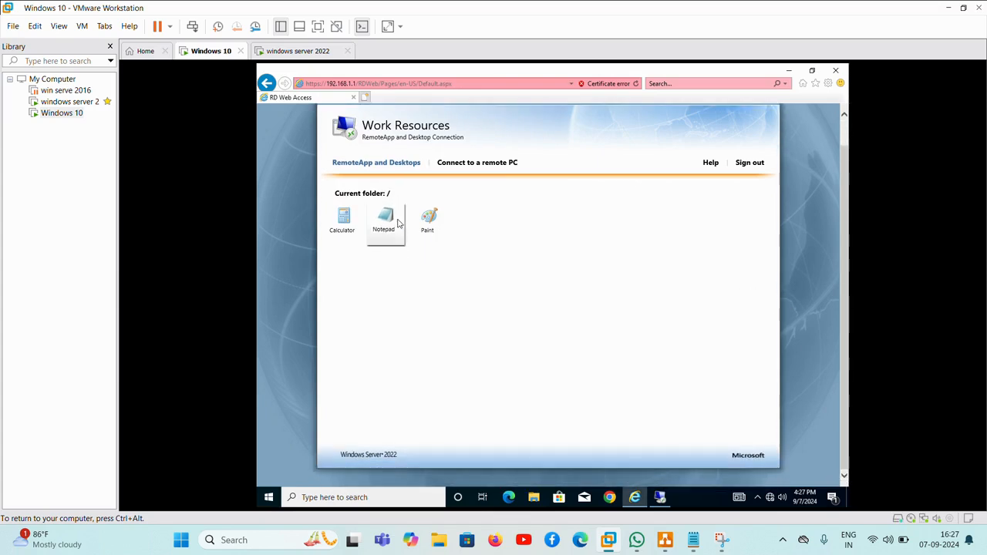